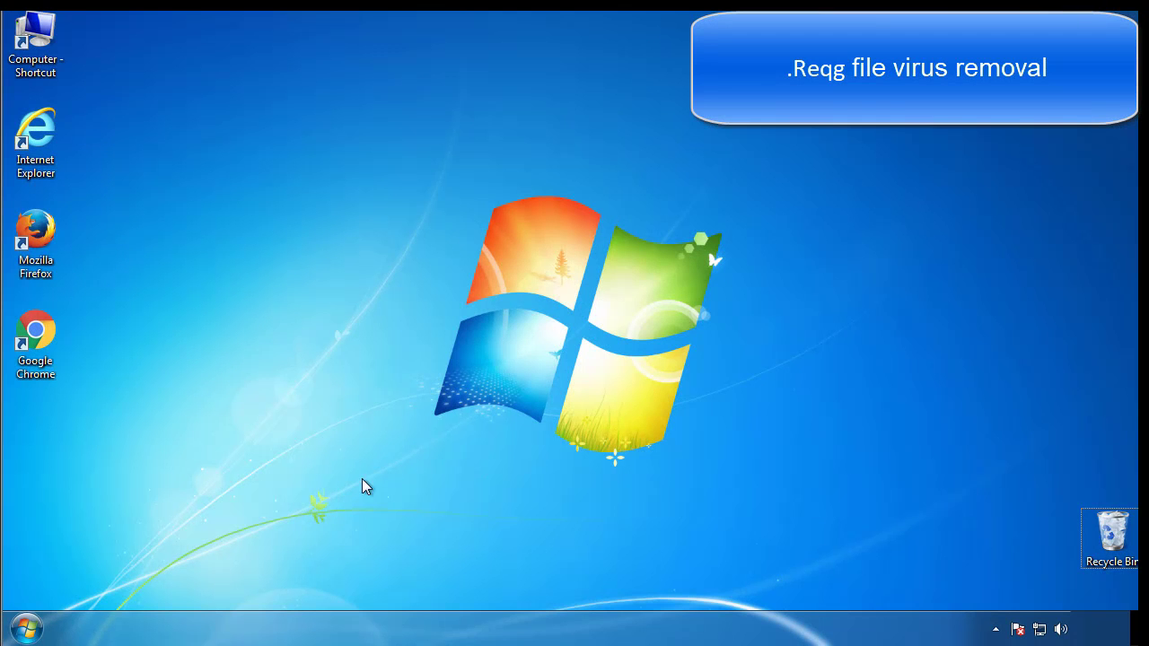
Enable Safe boot with the Minimal option in System Configuration (msconfig) and restart the computer
click(27, 628)
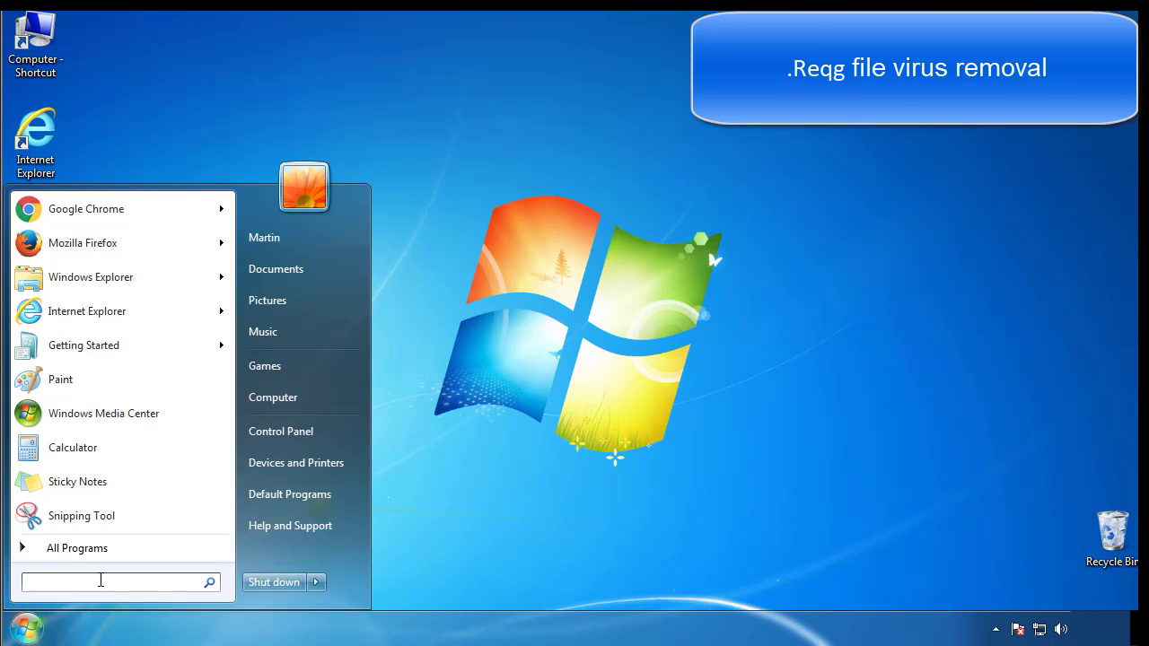
text(msconfig)
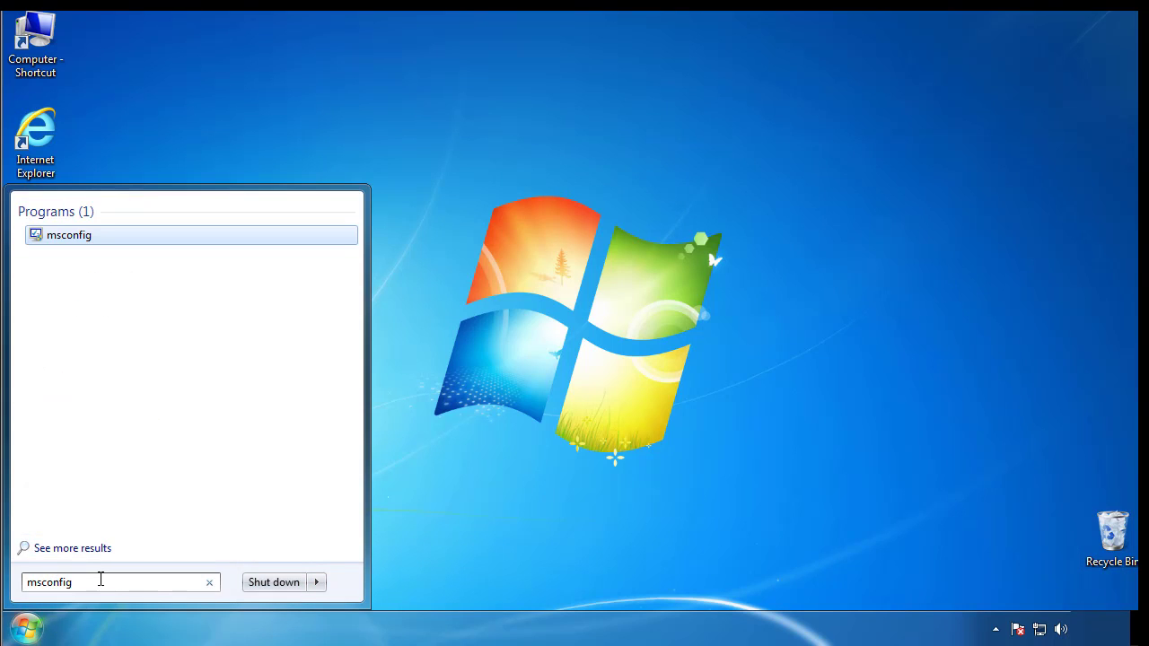
key(Return)
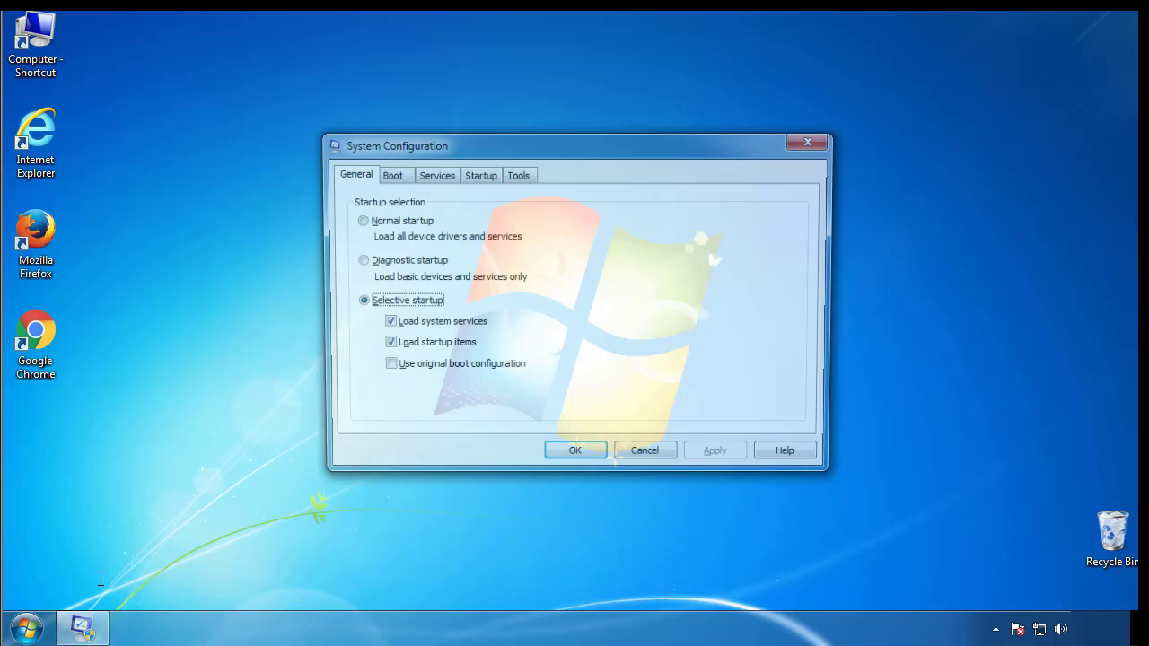
click(388, 175)
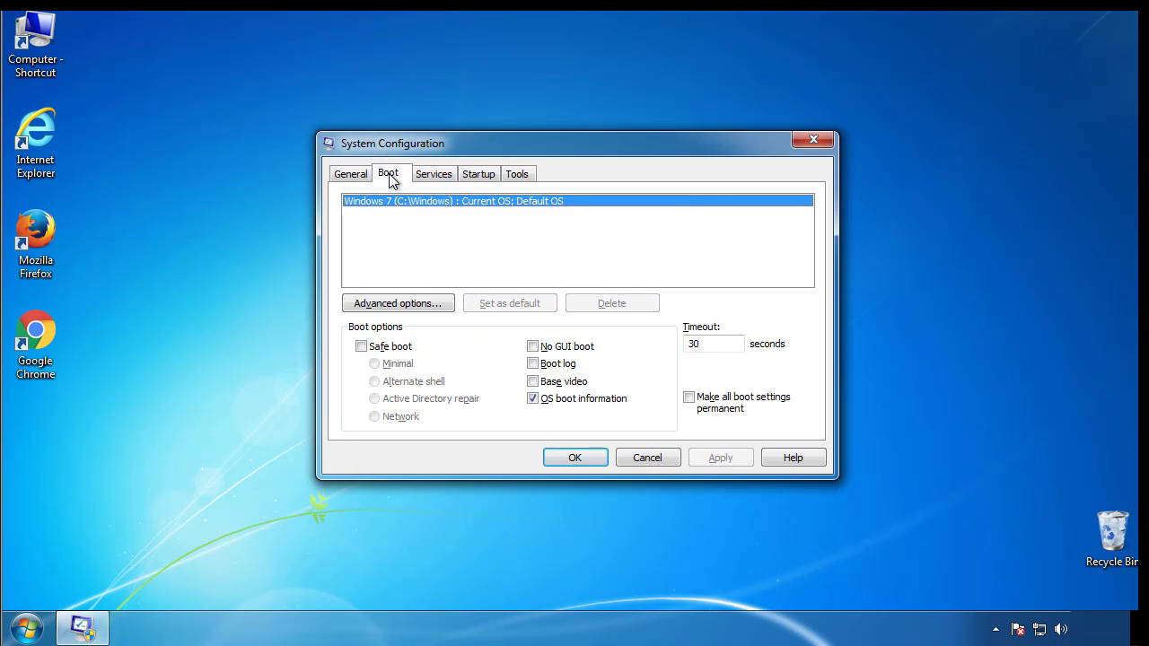
click(361, 346)
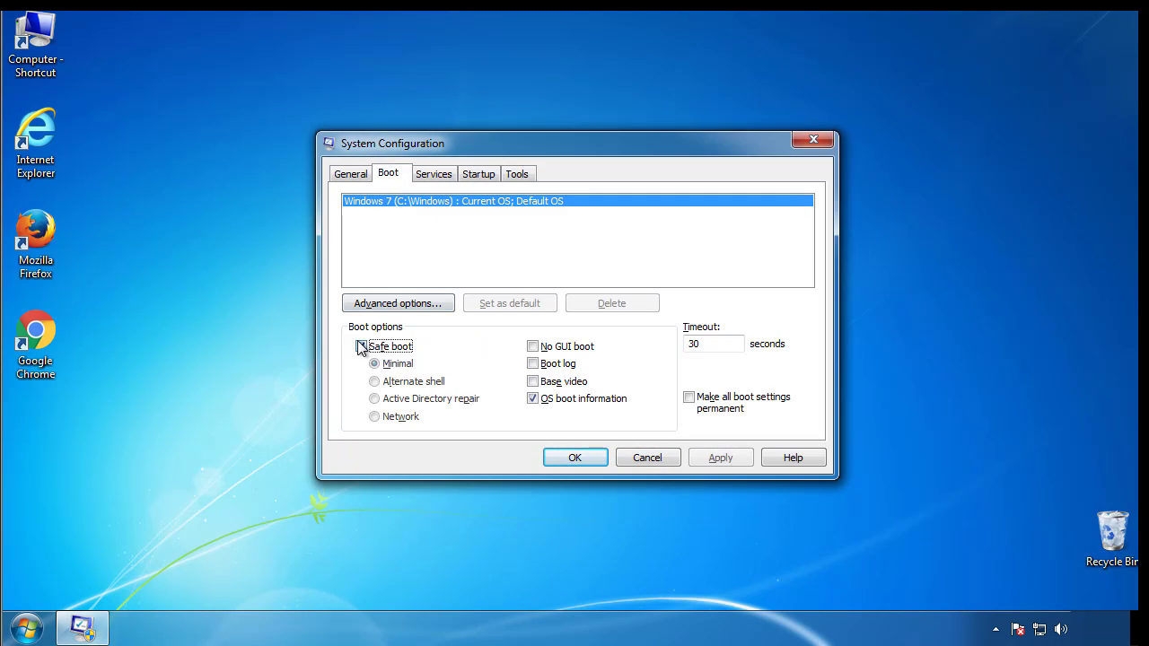
click(582, 458)
click(518, 348)
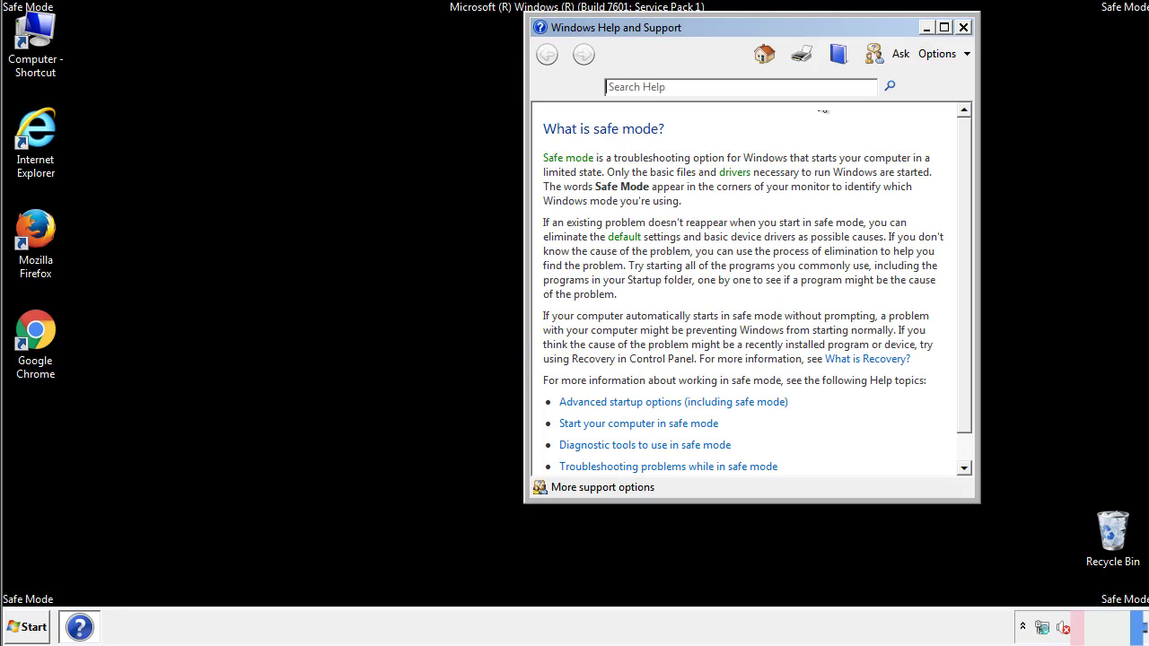
Close the safe mode help window and use Control Panel's Folder Options to show hidden files, folders, and drives
click(963, 27)
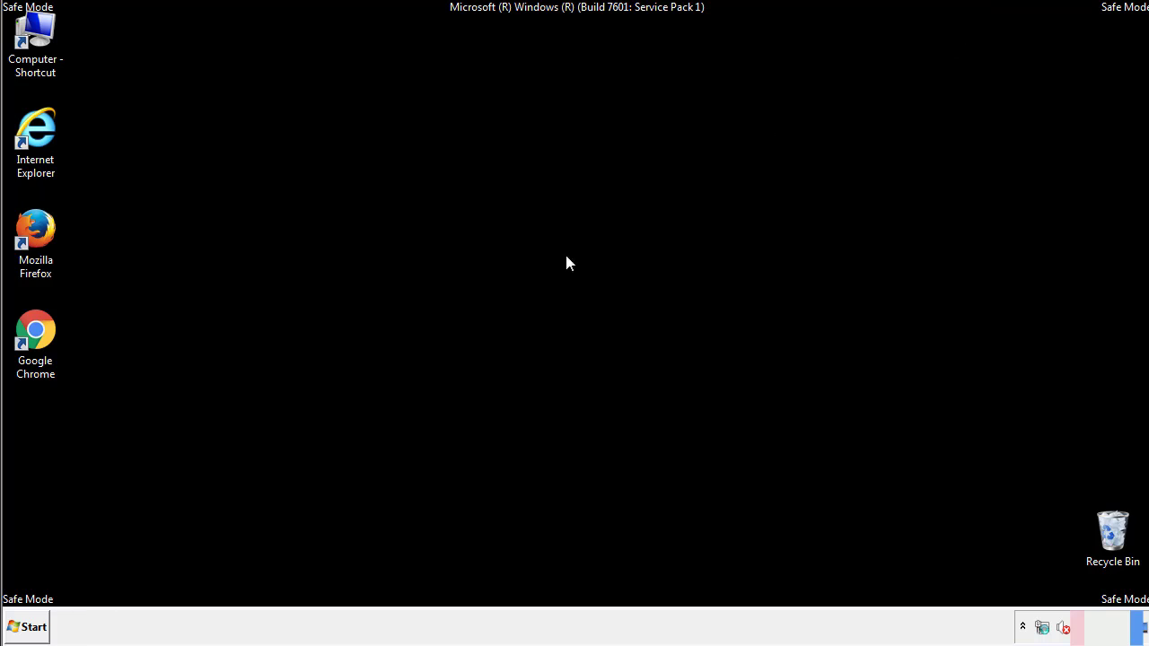
click(27, 627)
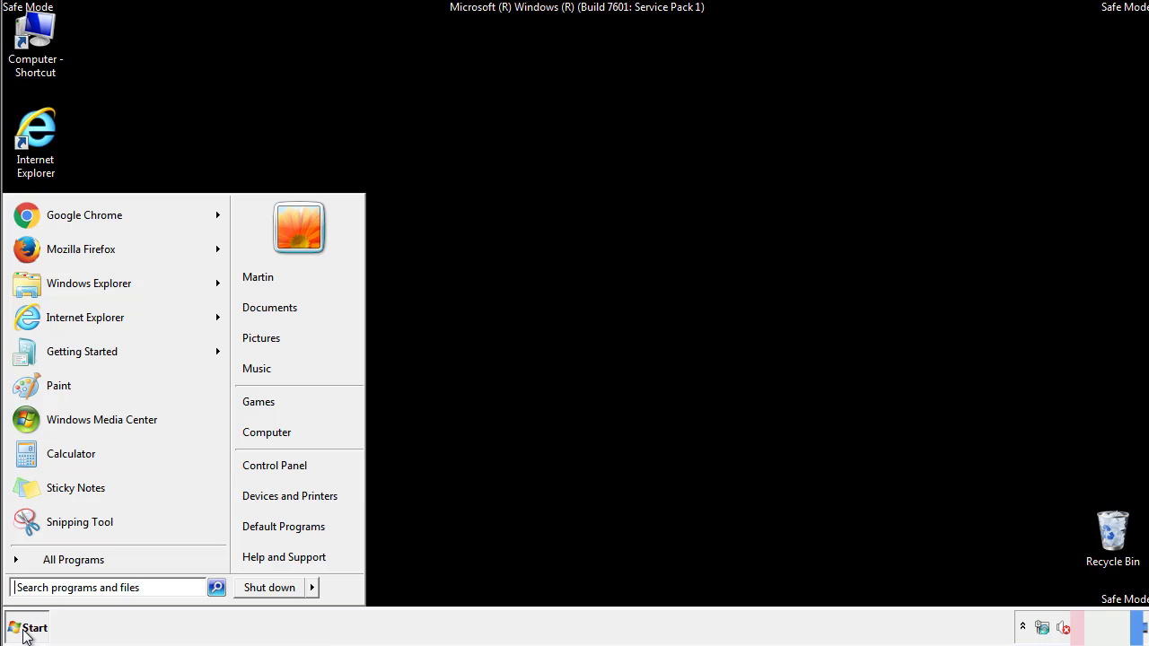
click(287, 460)
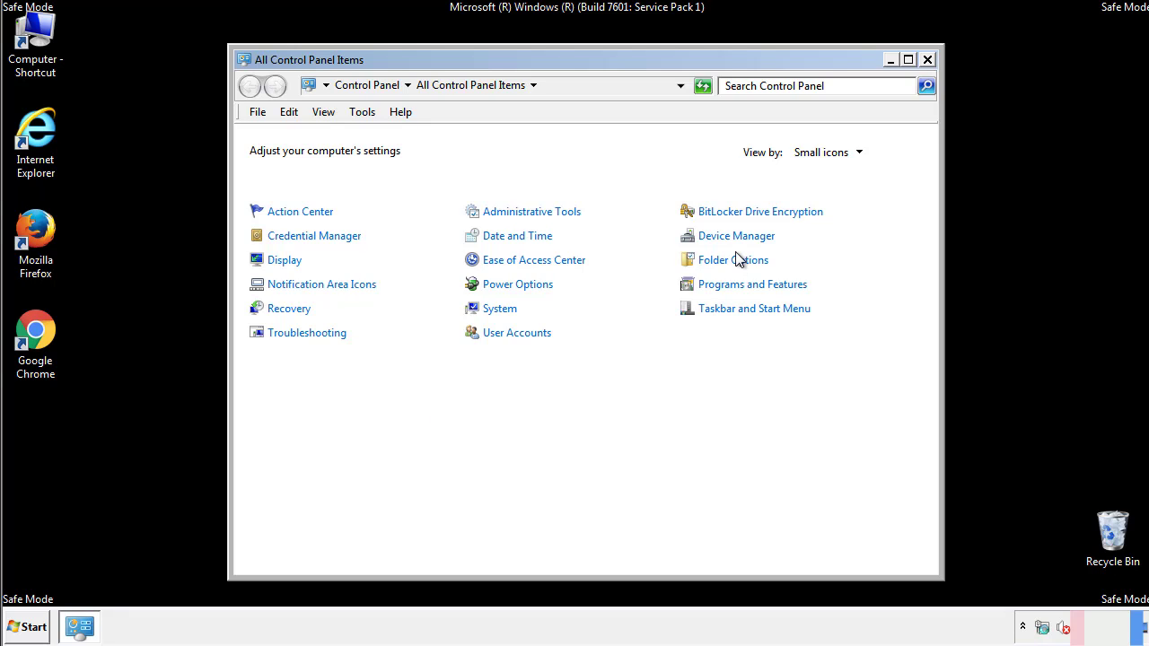
click(736, 261)
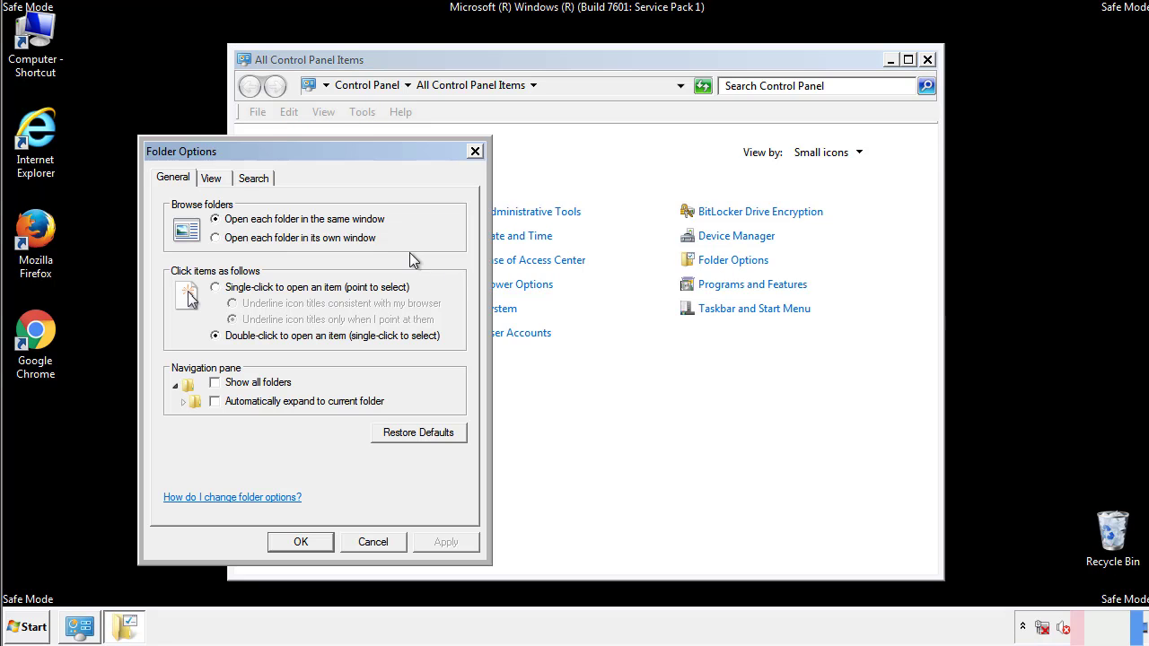
click(214, 182)
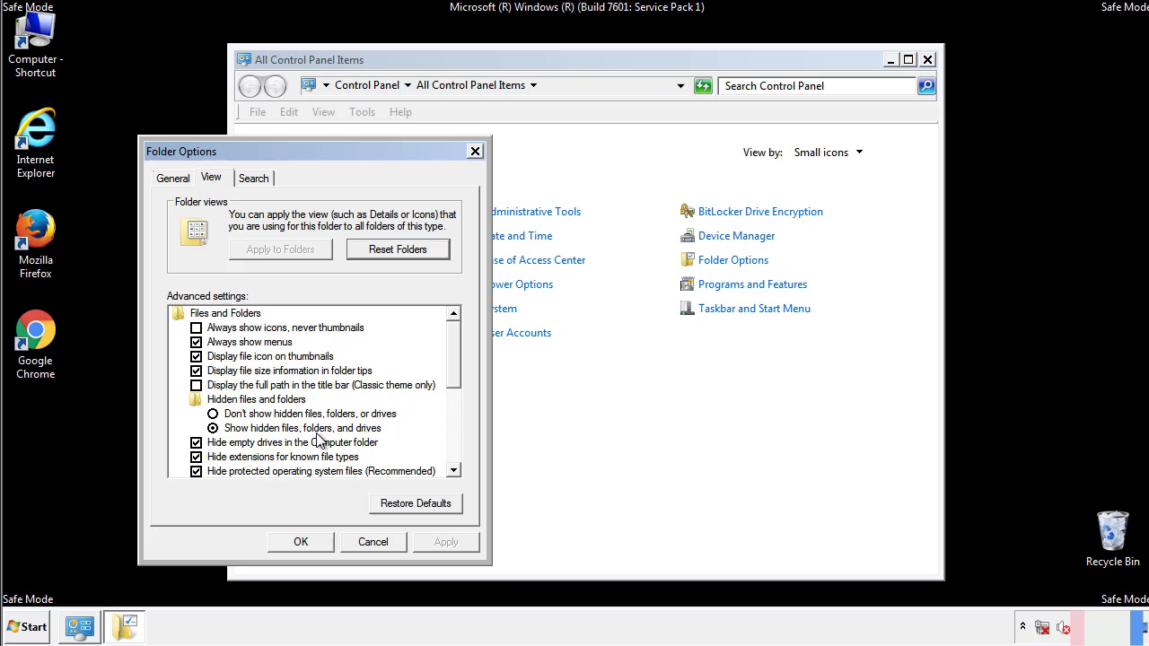
click(309, 539)
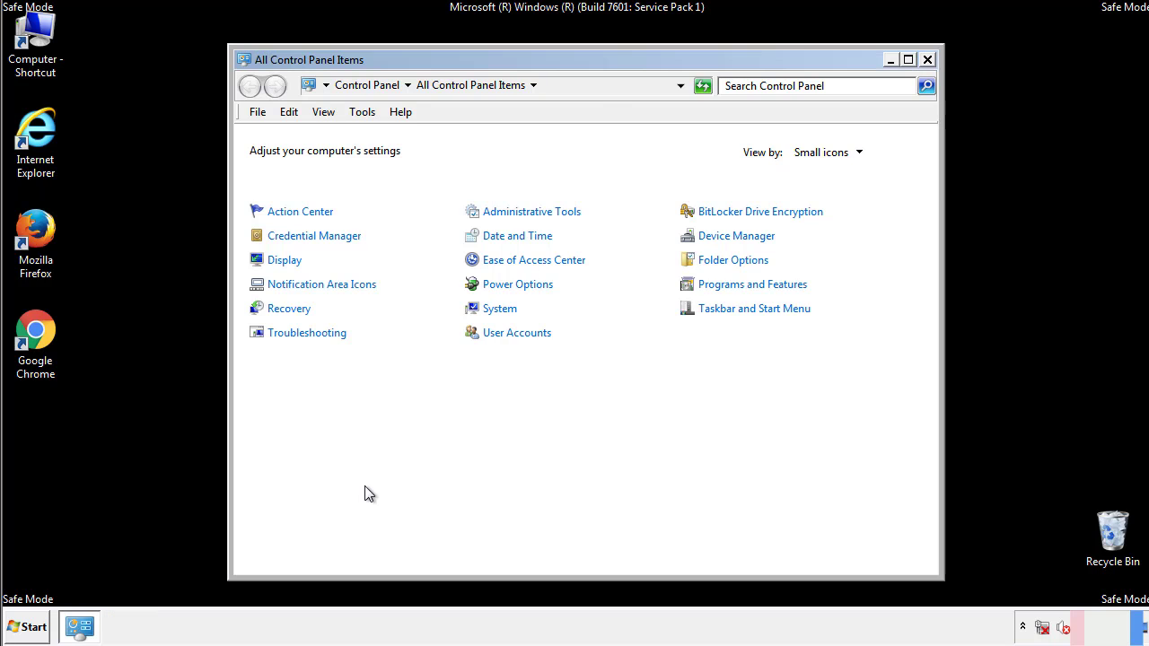
click(927, 59)
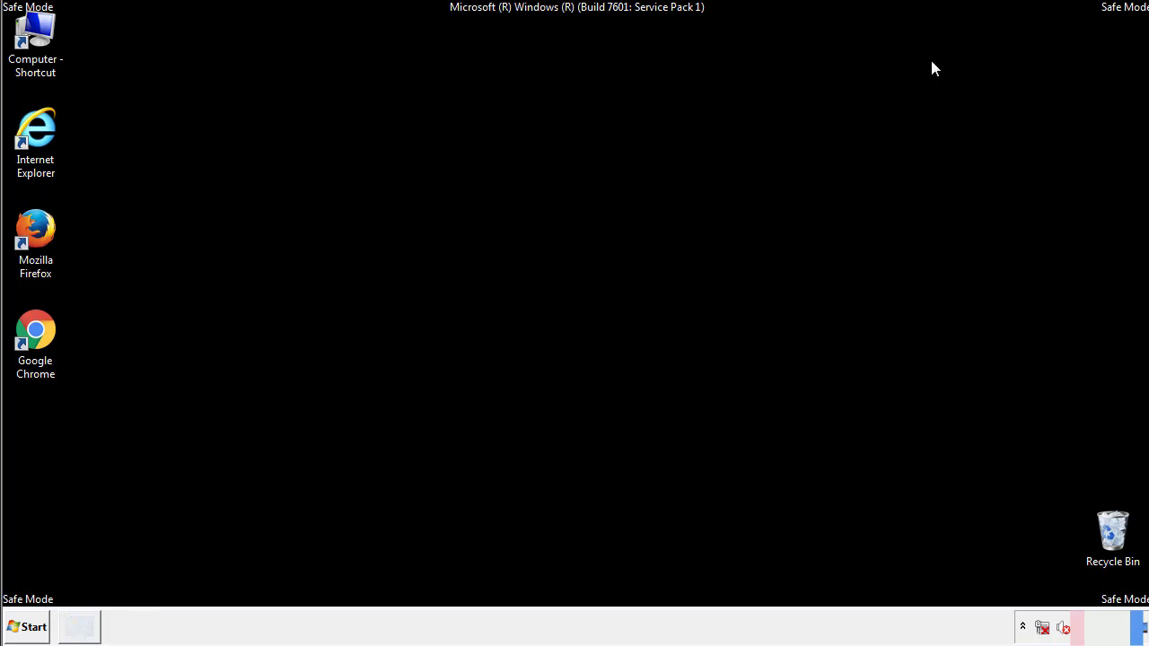
Browse to the folder C:\Windows\System32\drivers\etc
double_click(46, 32)
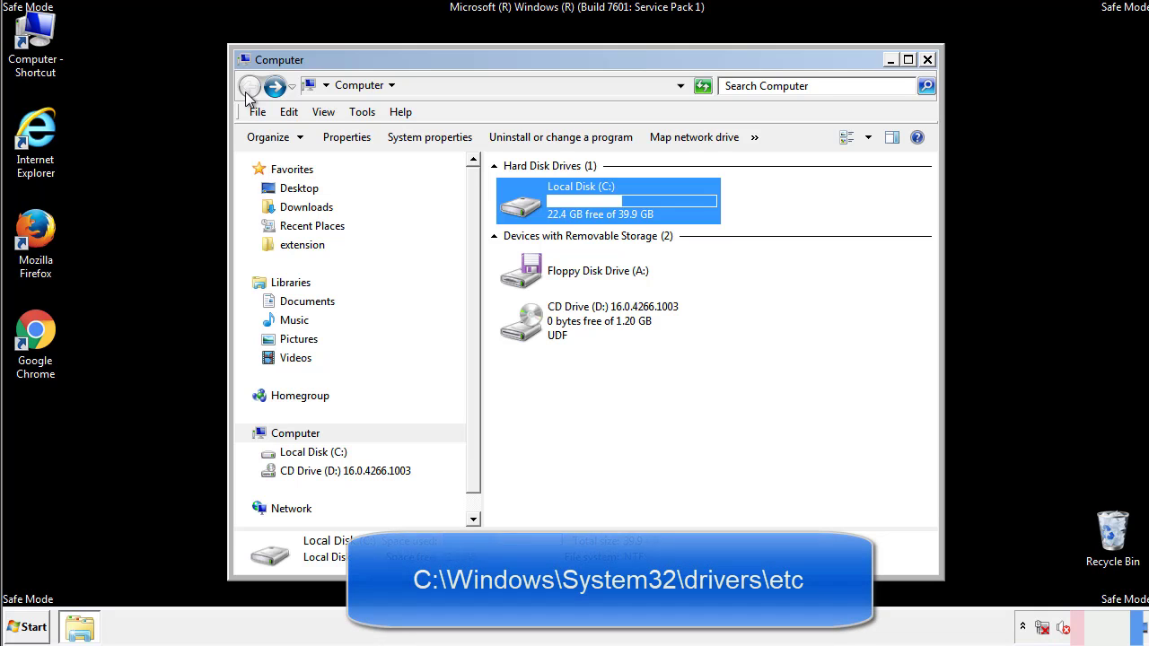
double_click(515, 202)
click(523, 331)
double_click(524, 329)
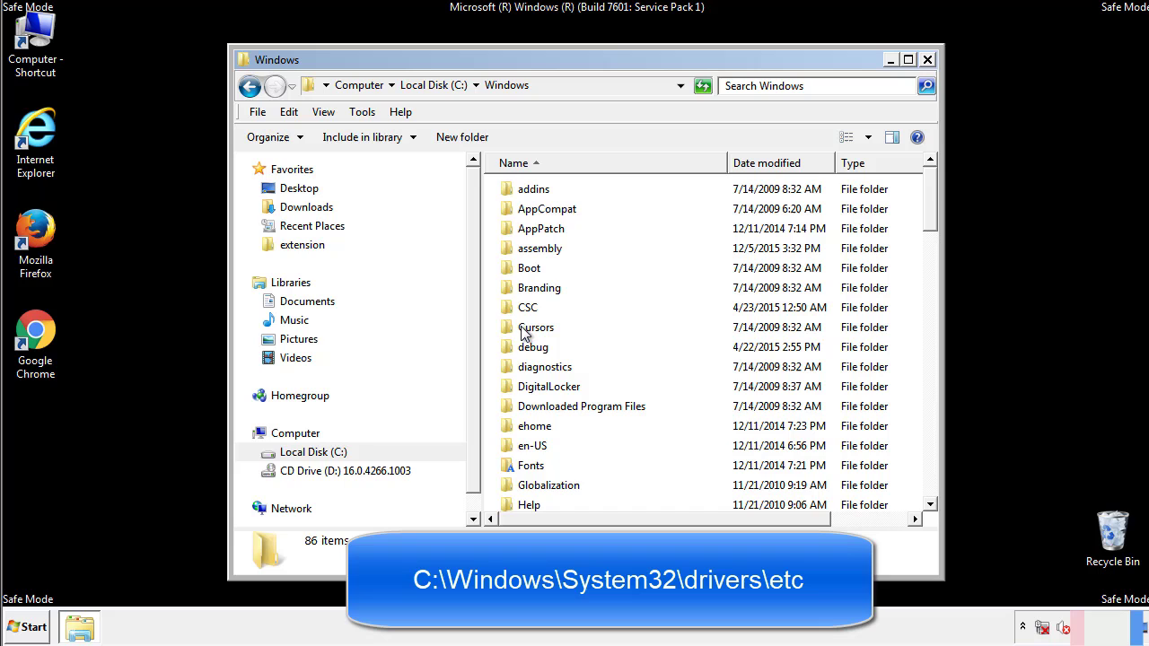
scroll(528, 404, down, 2)
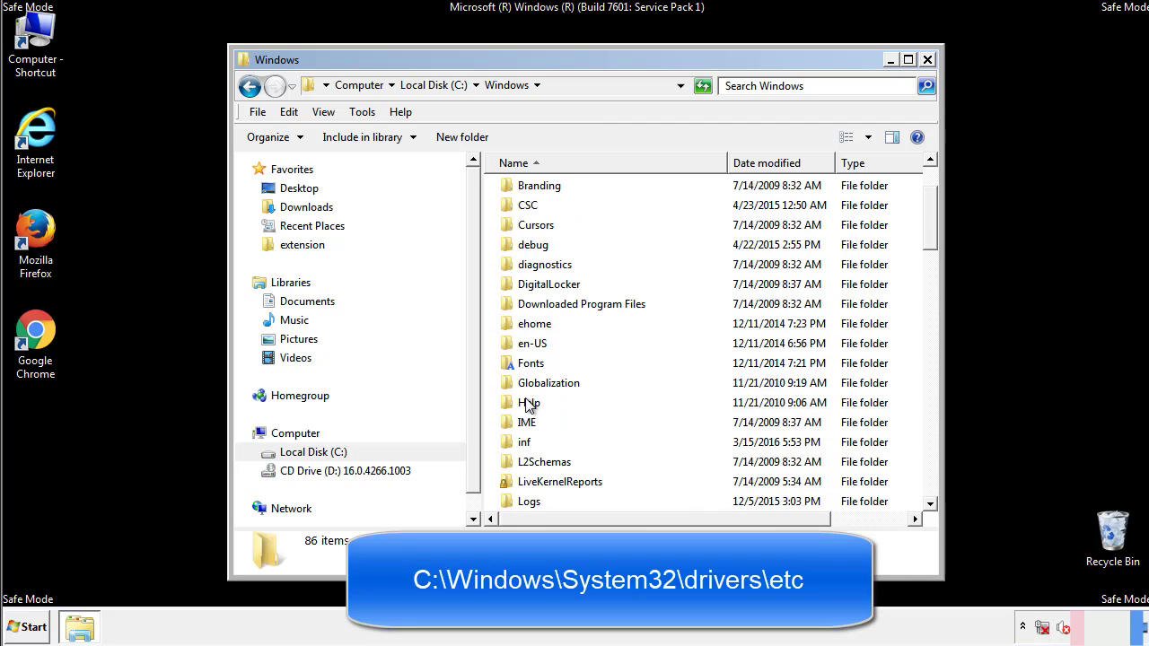
scroll(528, 405, down, 7)
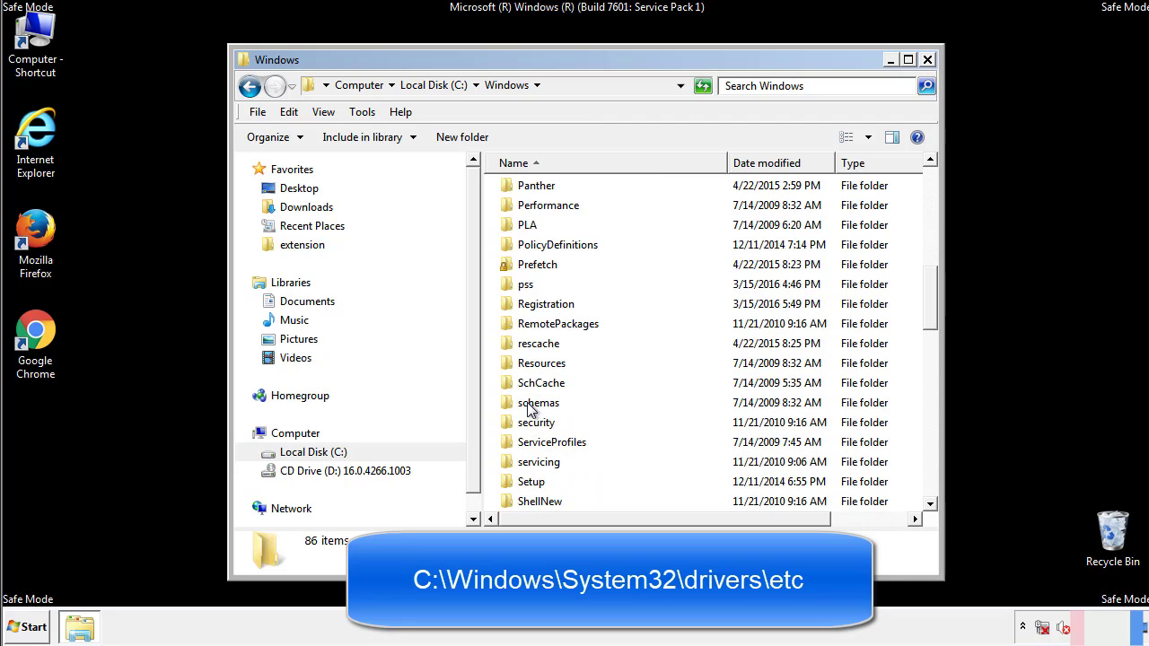
scroll(529, 408, down, 2)
double_click(545, 462)
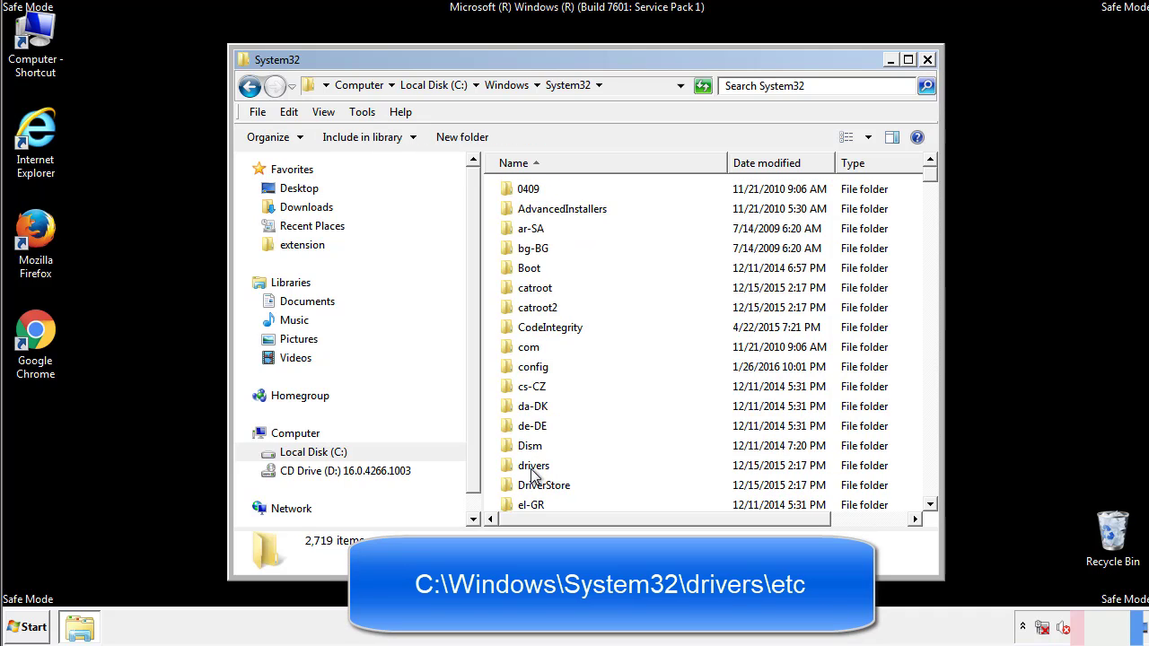
double_click(534, 466)
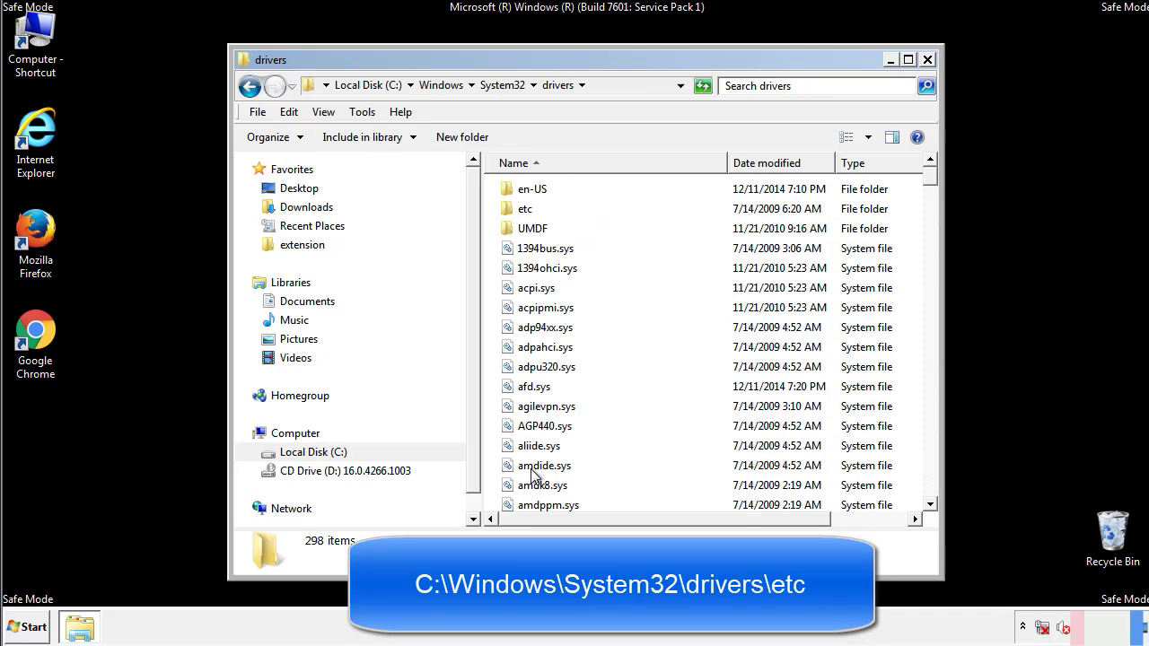
double_click(515, 212)
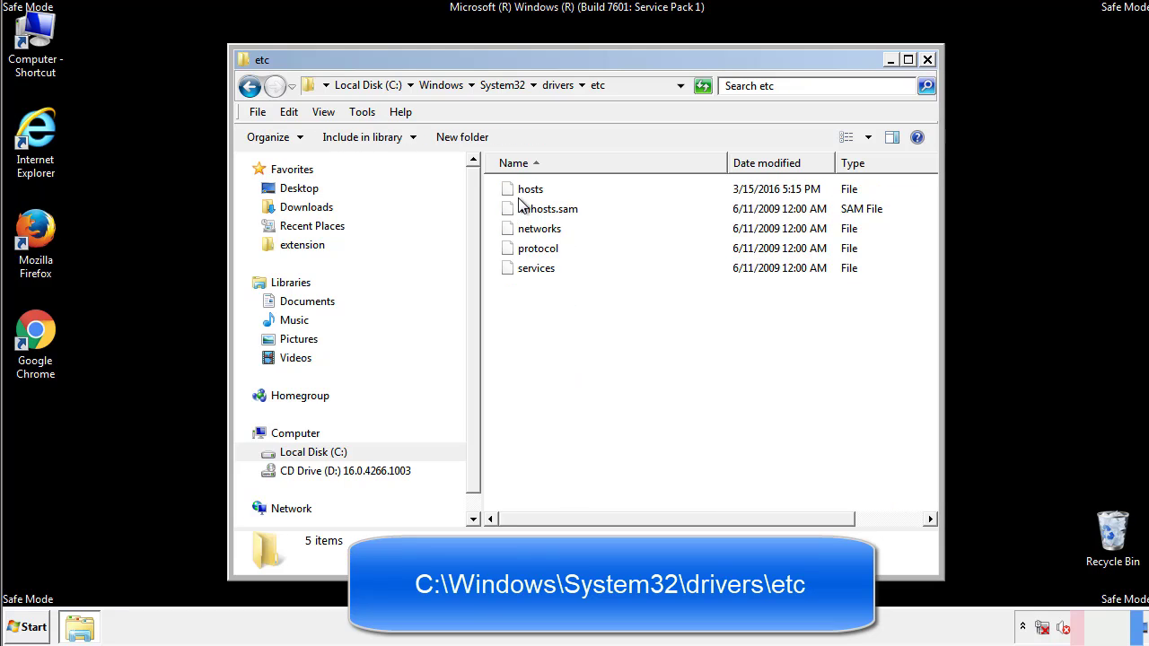
Open the hosts file in Notepad and move its window so the whole text is in view
double_click(524, 194)
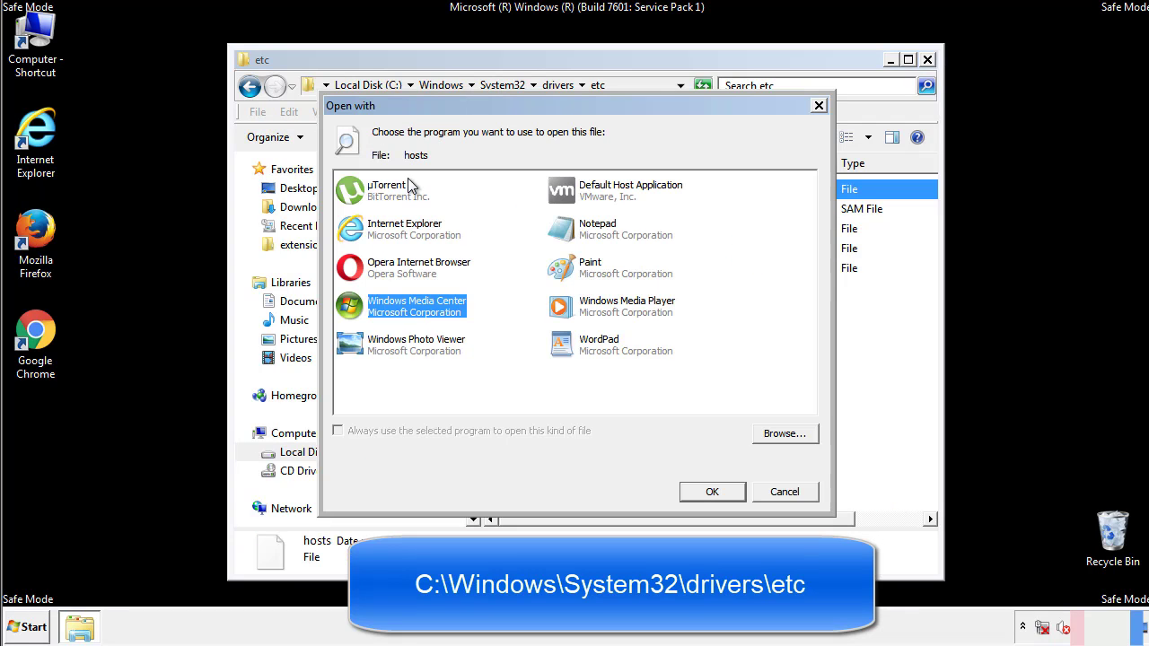
click(581, 235)
click(711, 492)
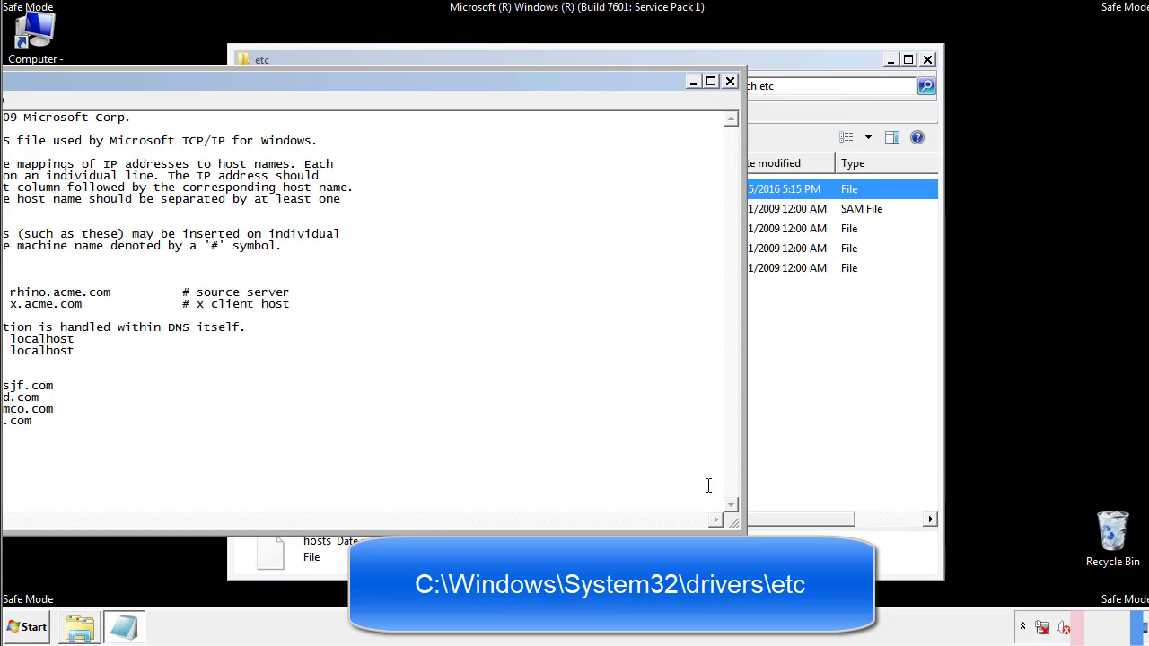
drag(469, 80, 731, 97)
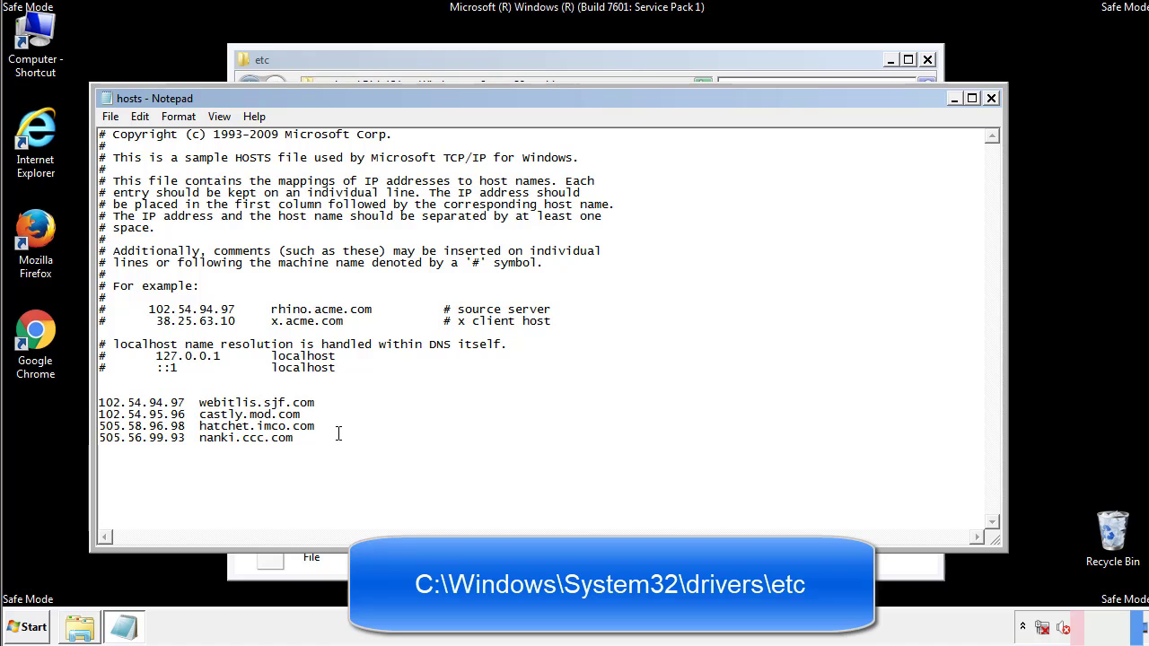
Delete the entries from webitlis.sjf.com to nanki.ccc.com below the localhost lines, and close the hosts file and its folder
drag(320, 440, 98, 403)
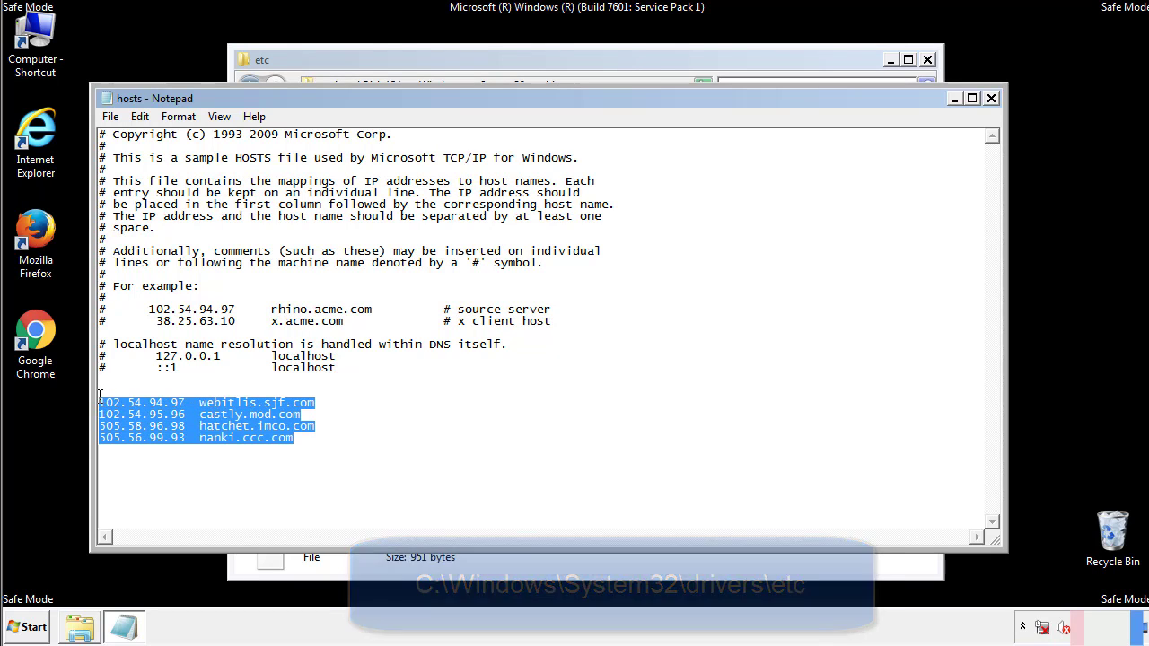
key(Delete)
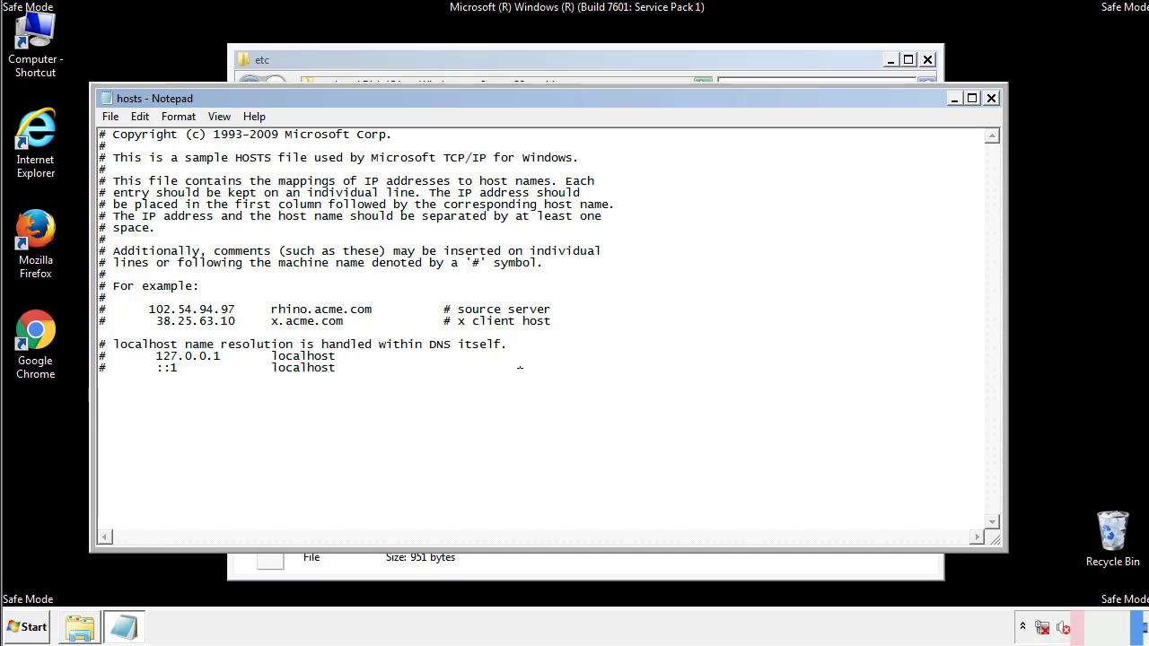
click(991, 99)
click(507, 329)
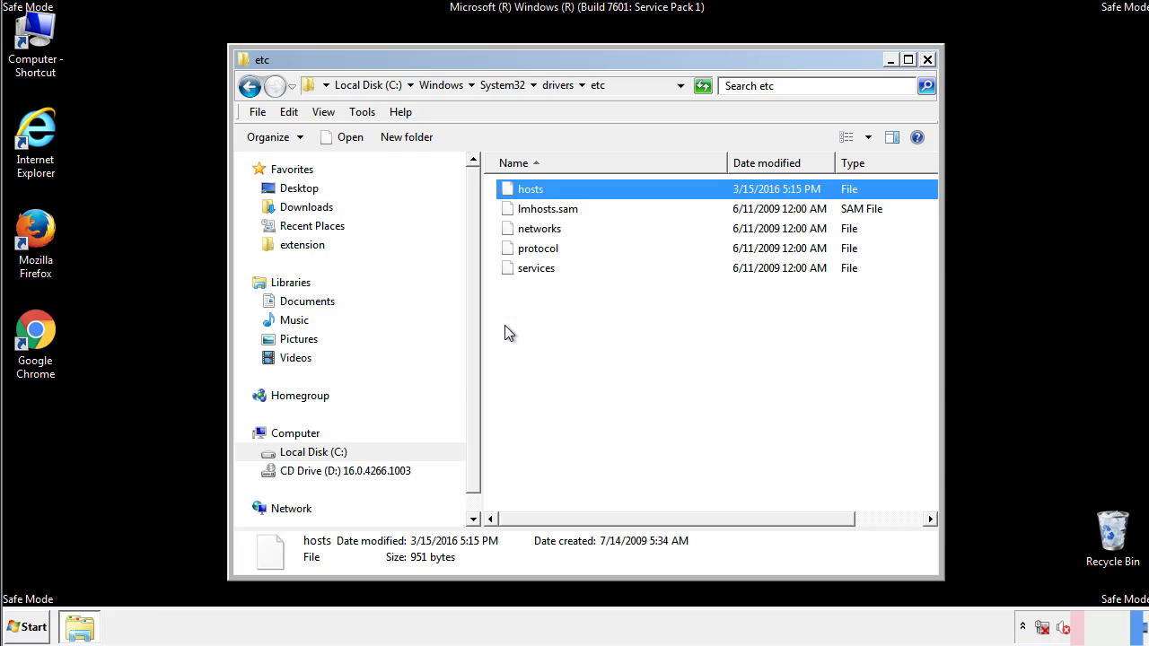
click(927, 61)
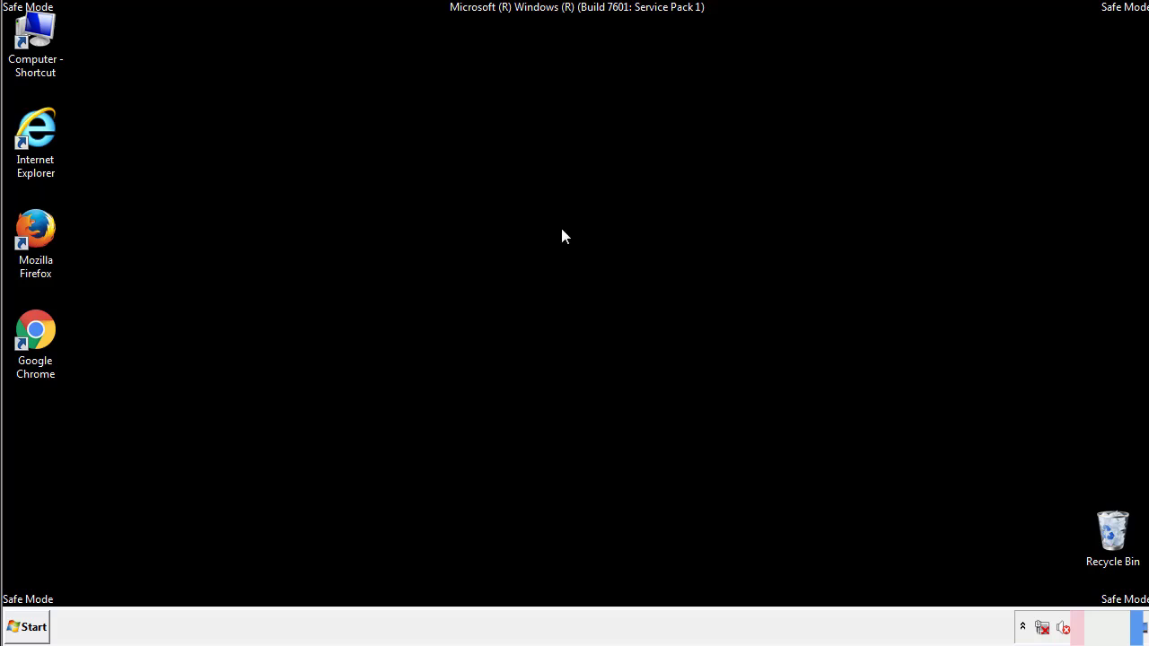
Open the current user's Startup folder from the list of all installed programs
click(32, 627)
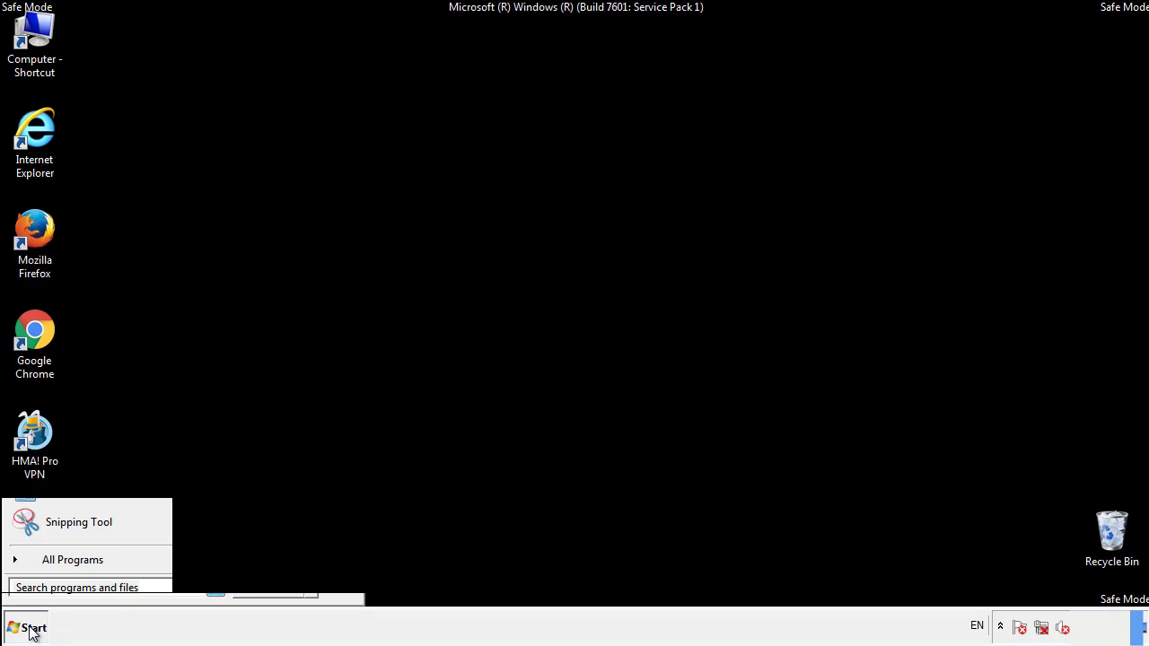
click(51, 562)
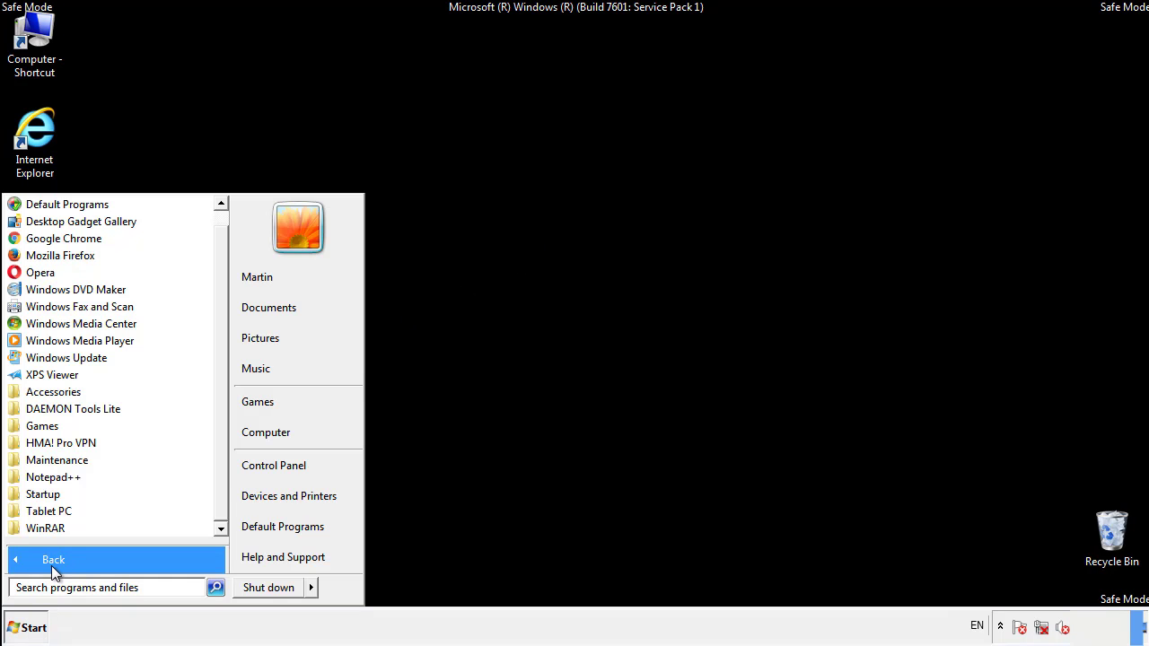
right_click(52, 487)
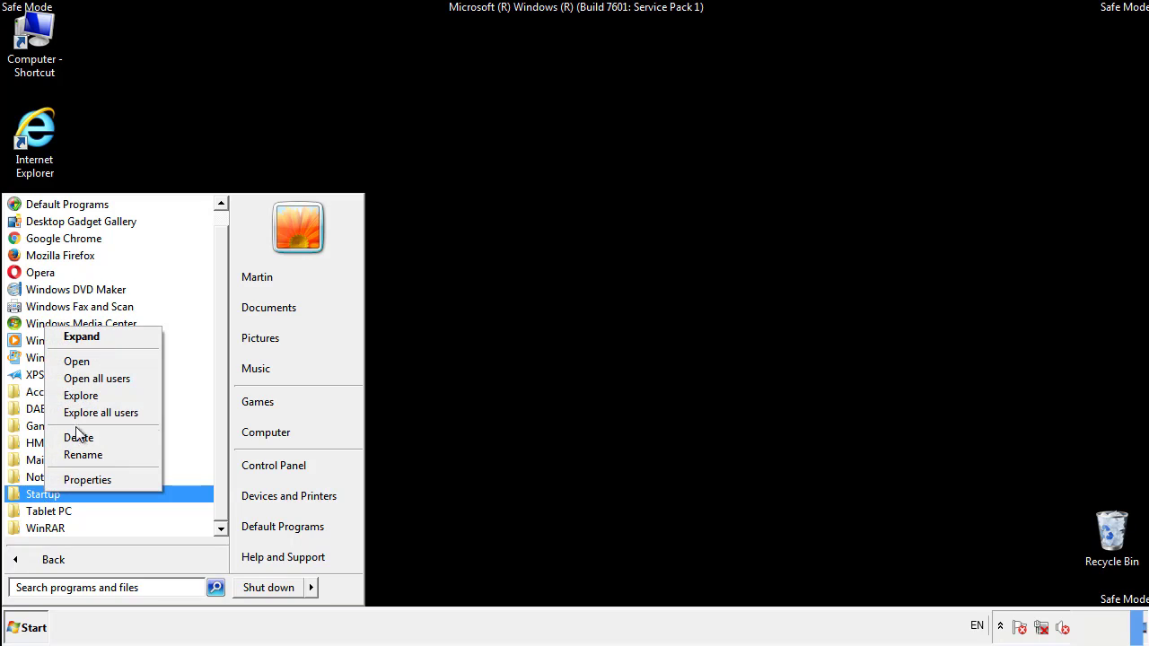
click(86, 361)
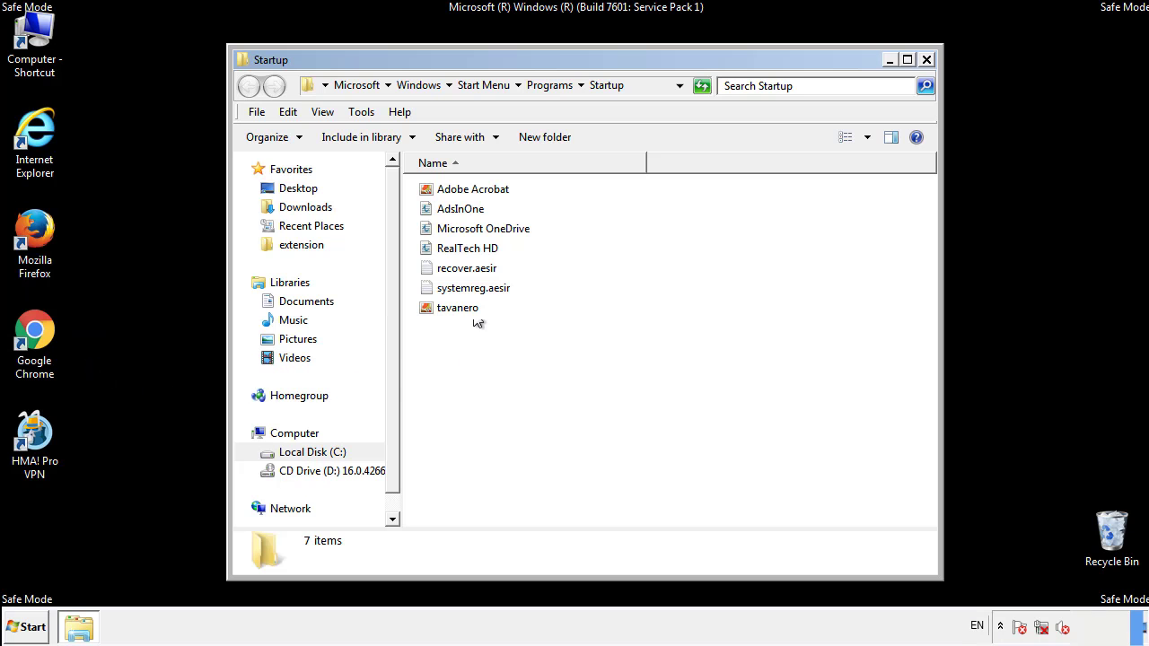
Delete AdsInOne, recover.aesir, systemreg.aesir and tavanero from the Startup folder, and close the folder
click(464, 208)
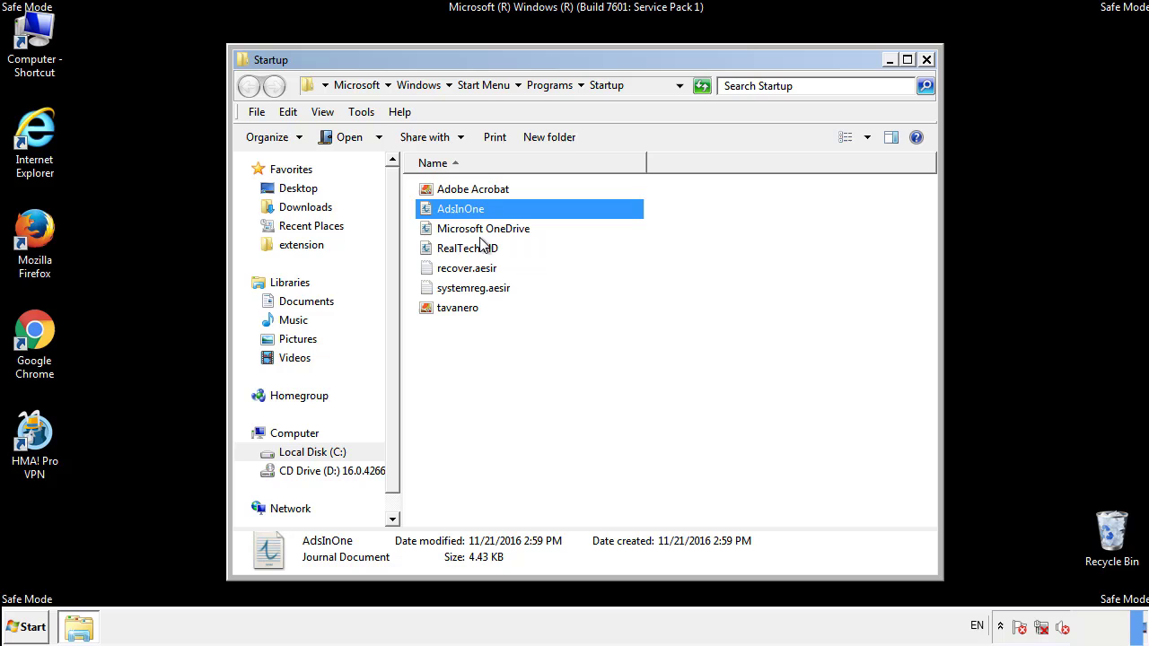
ctrl+click(467, 270)
ctrl+click(473, 288)
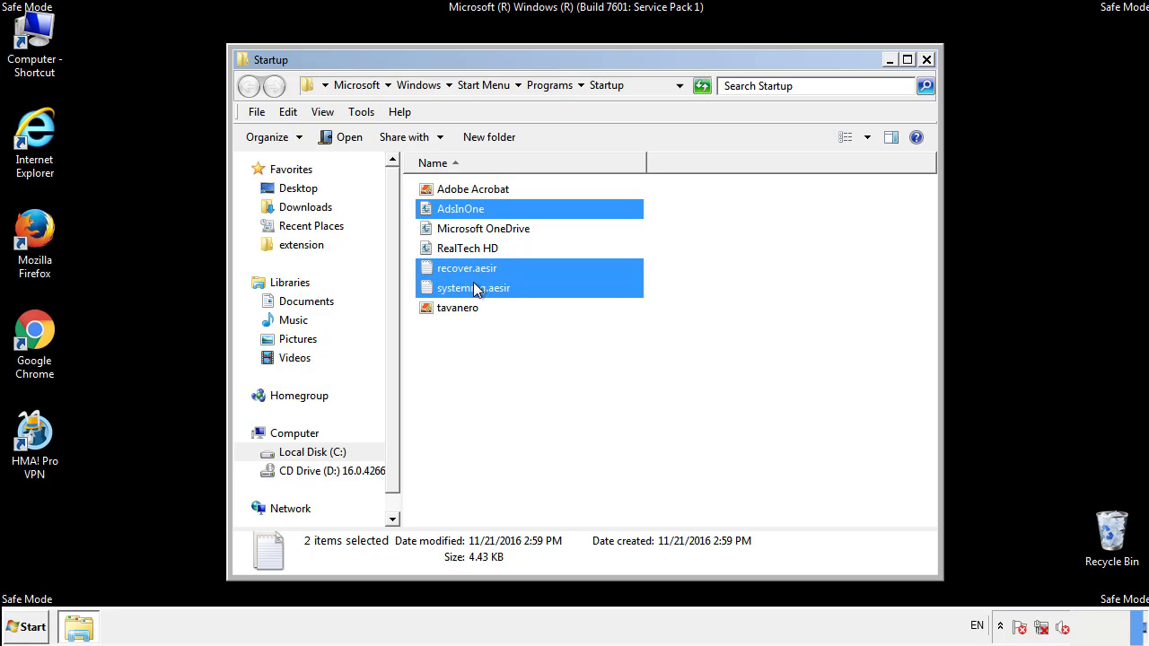
ctrl+click(459, 309)
right_click(454, 309)
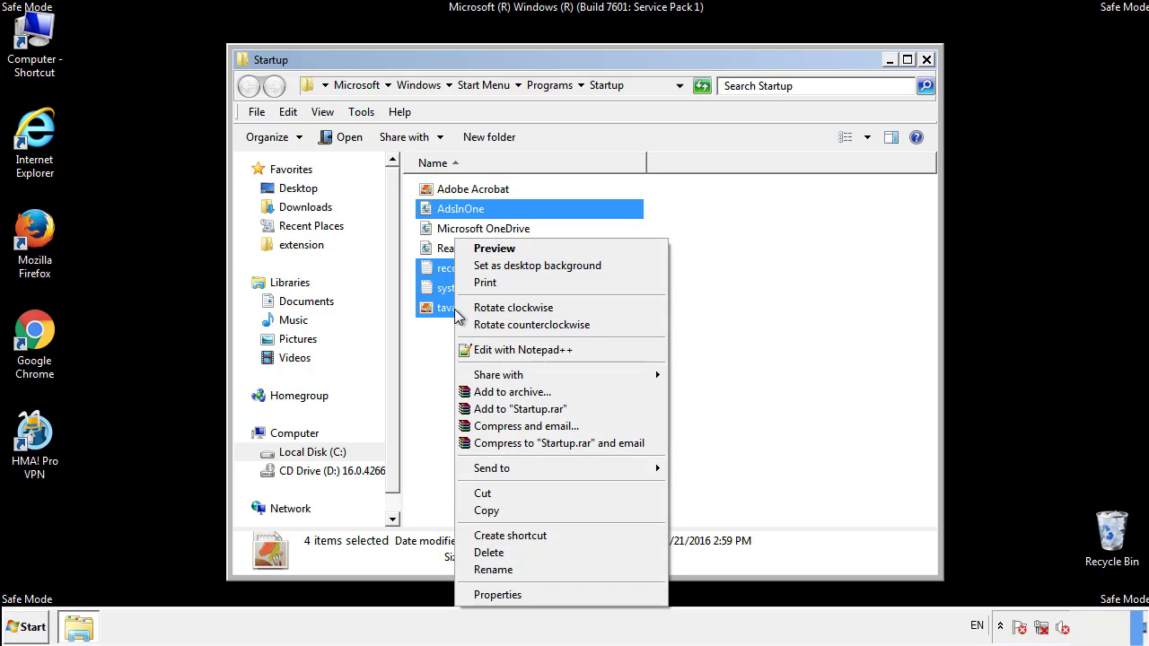
click(480, 552)
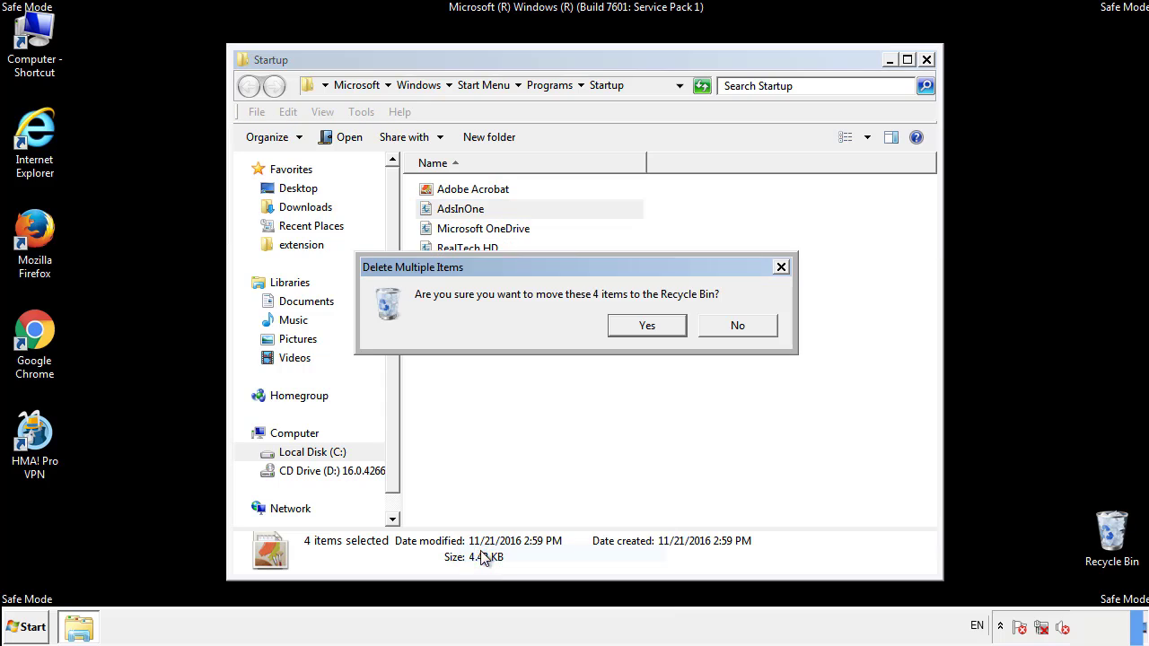
click(644, 326)
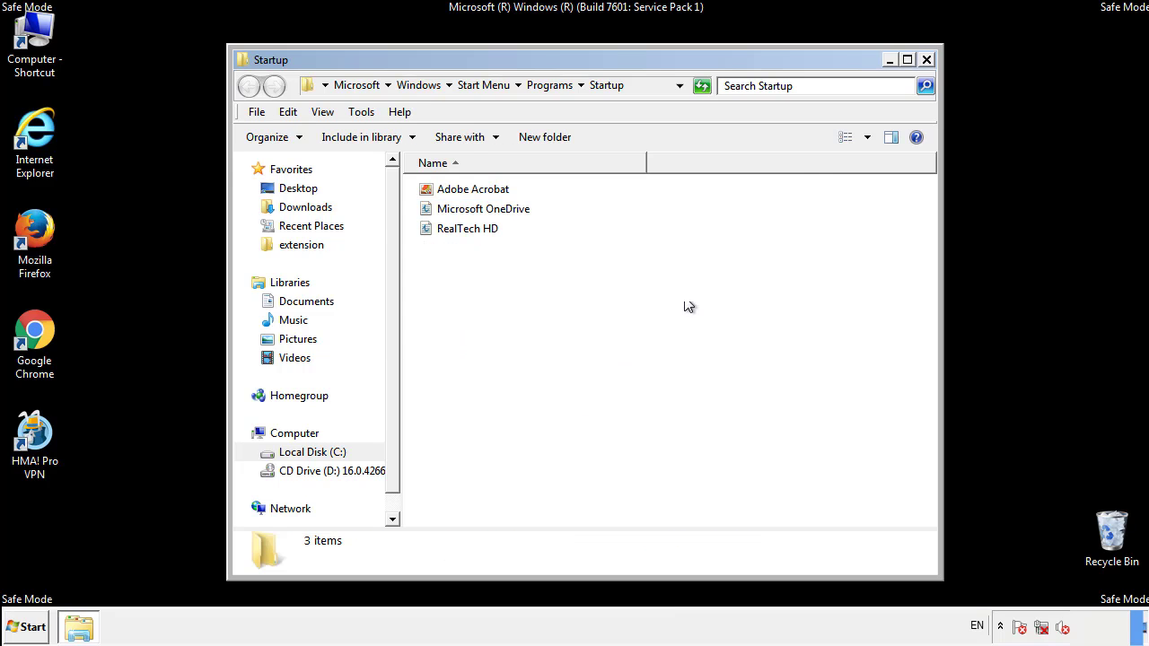
click(927, 60)
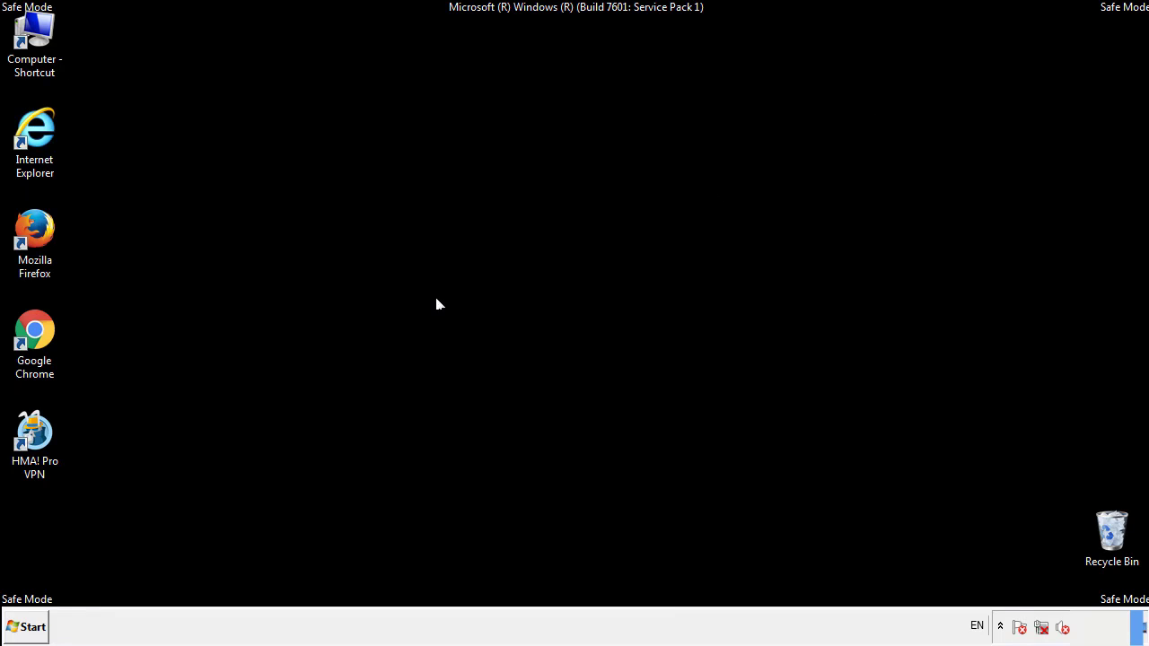
Search for regedit and open the Registry Editor
click(27, 629)
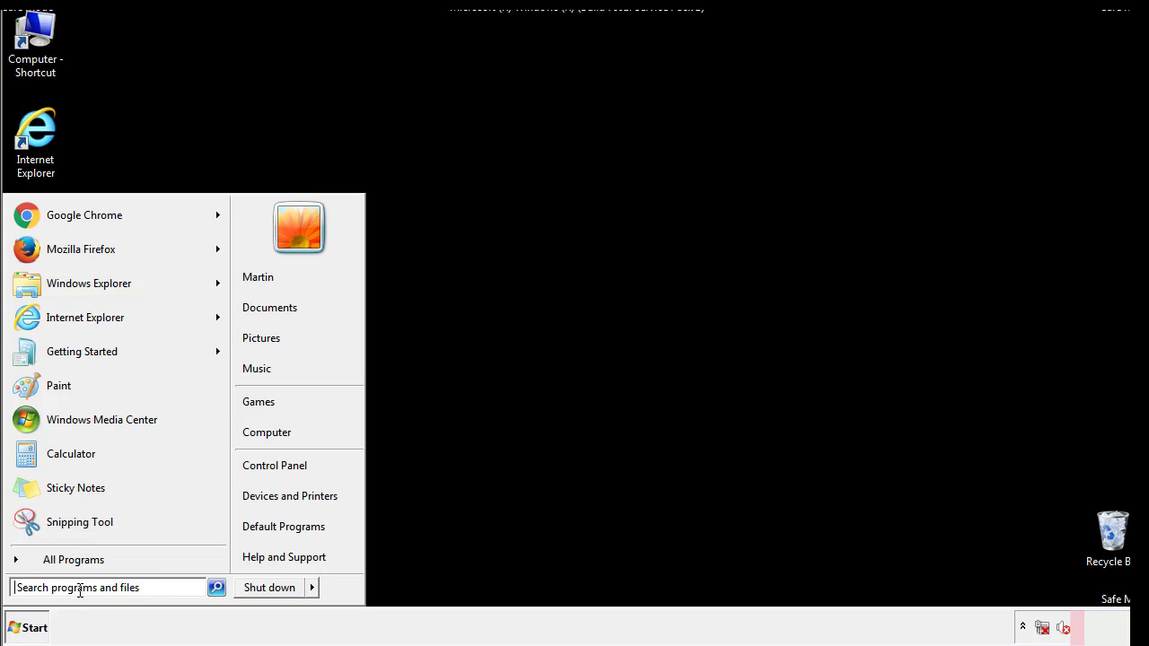
text(reged)
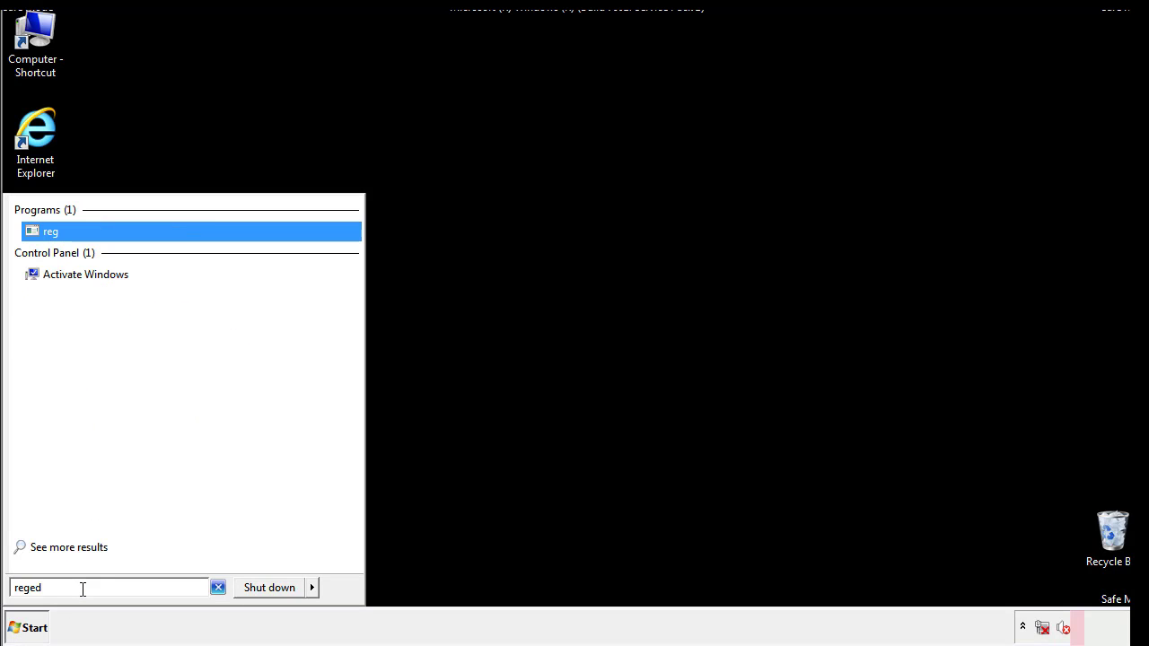
text(it)
key(Return)
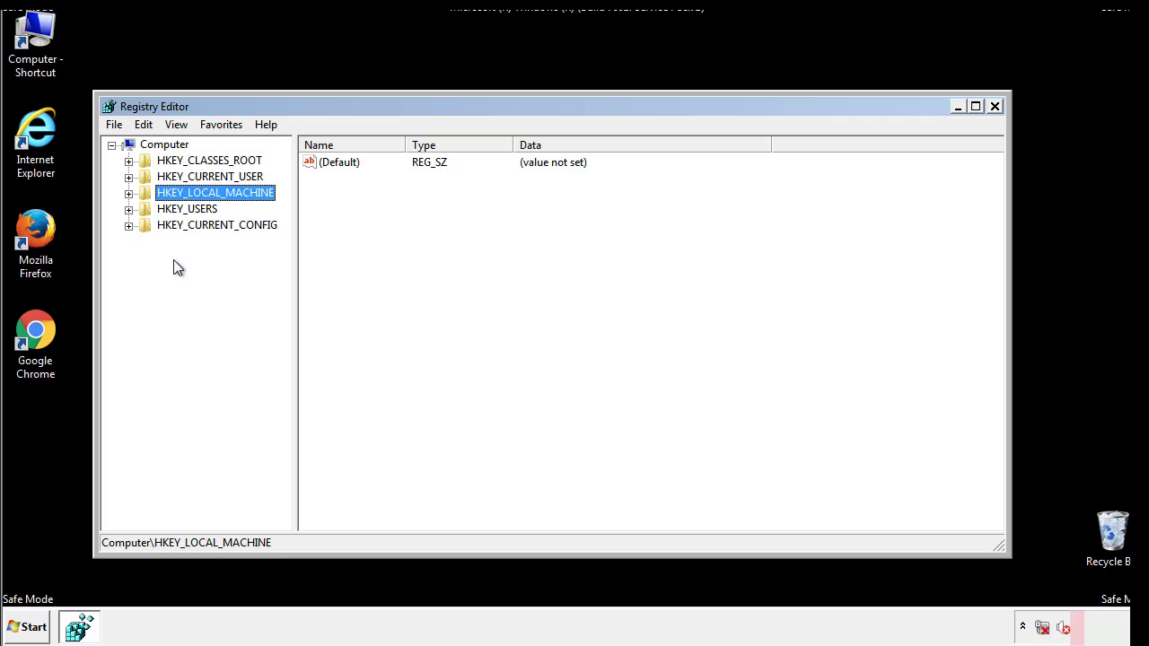
Browse the registry to the key HKEY_LOCAL_MACHINE\SOFTWARE\Microsoft\Windows\CurrentVersion\Run
click(128, 193)
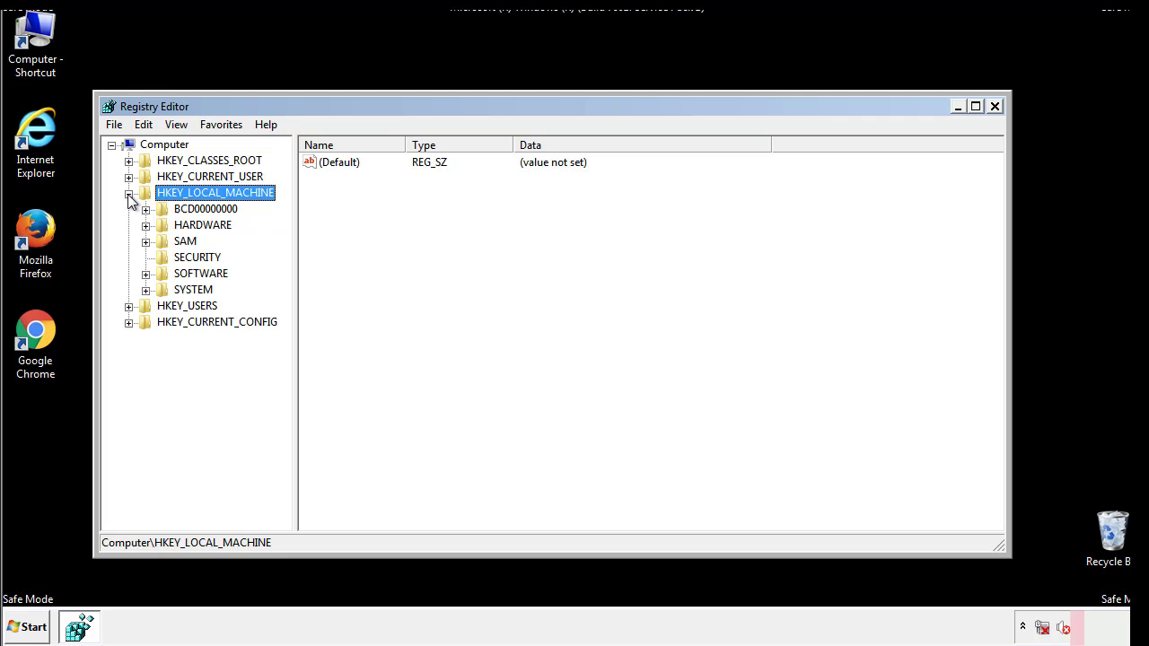
click(145, 275)
scroll(282, 265, down, 1)
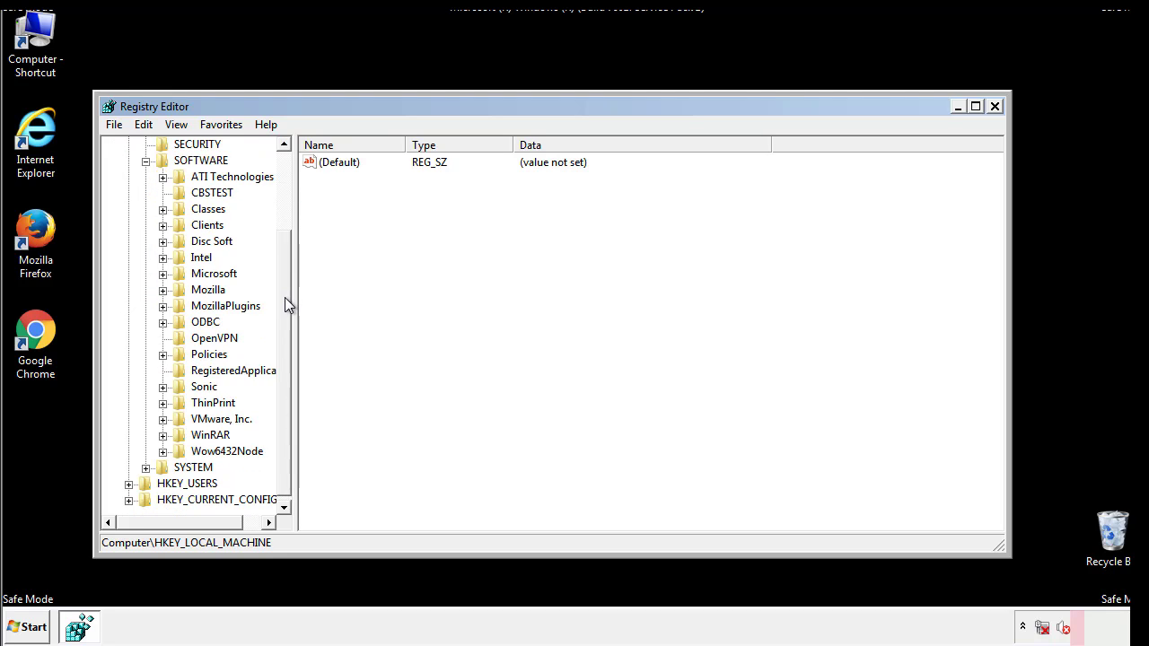
click(163, 275)
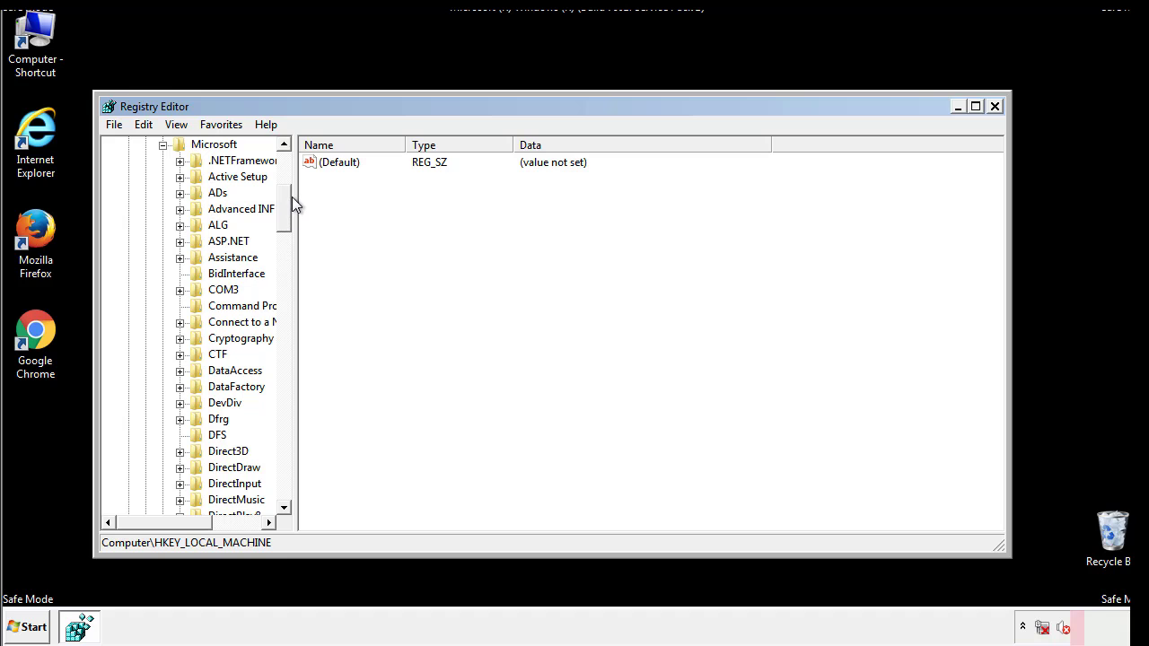
drag(283, 220, 287, 465)
click(179, 274)
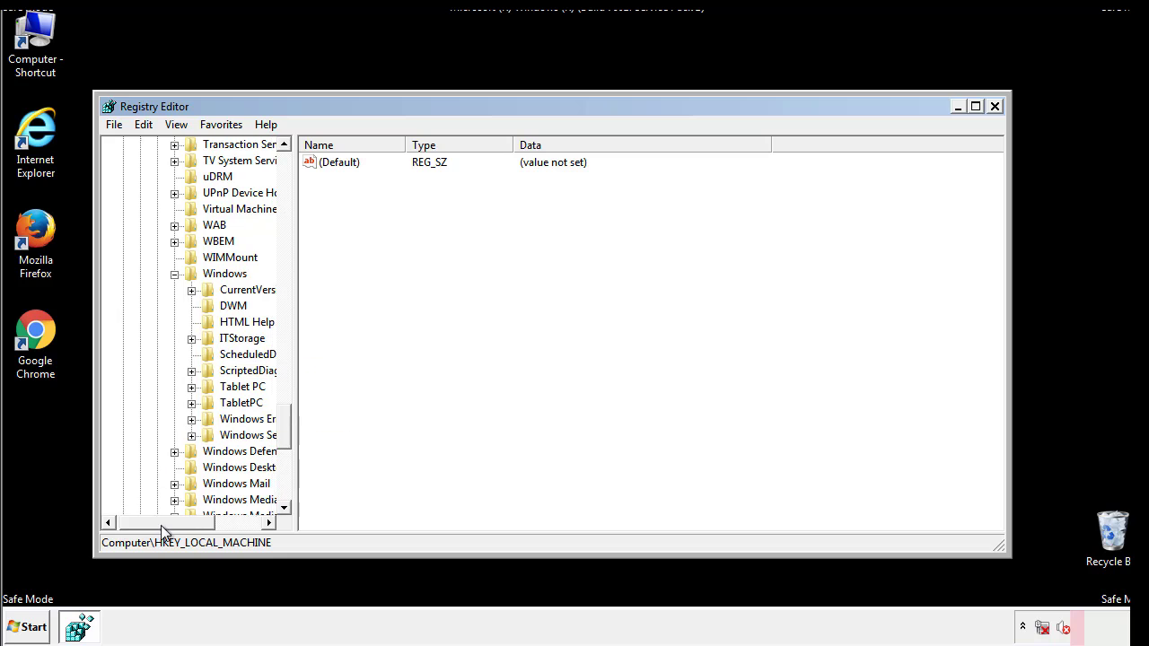
drag(161, 525, 183, 527)
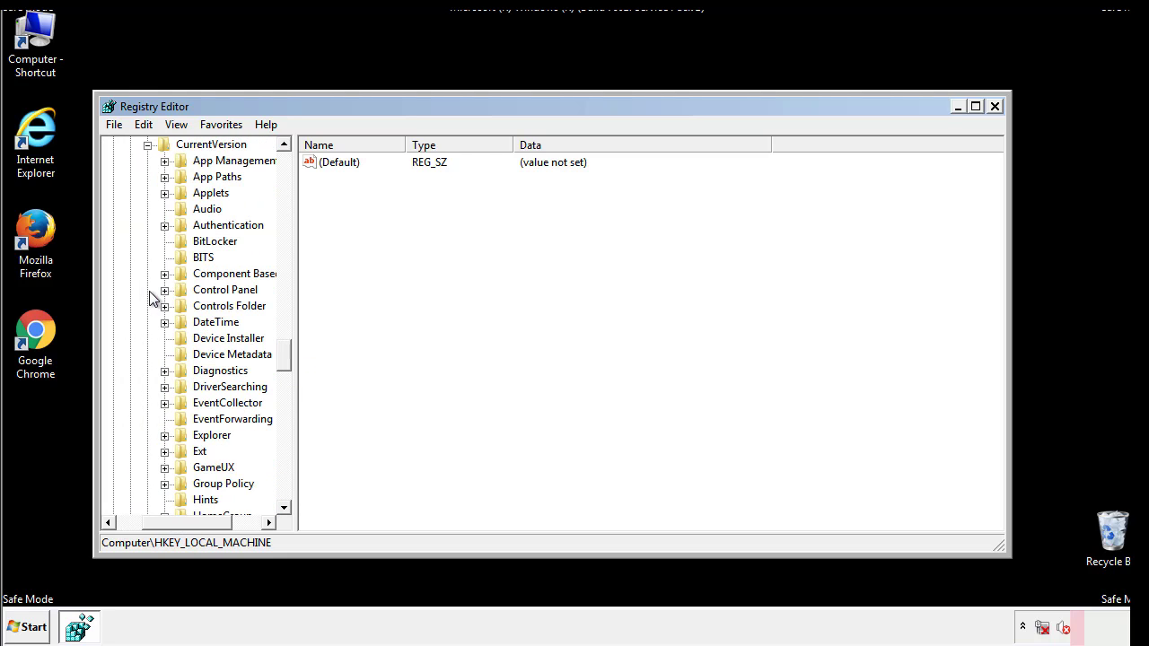
click(147, 290)
drag(290, 359, 285, 416)
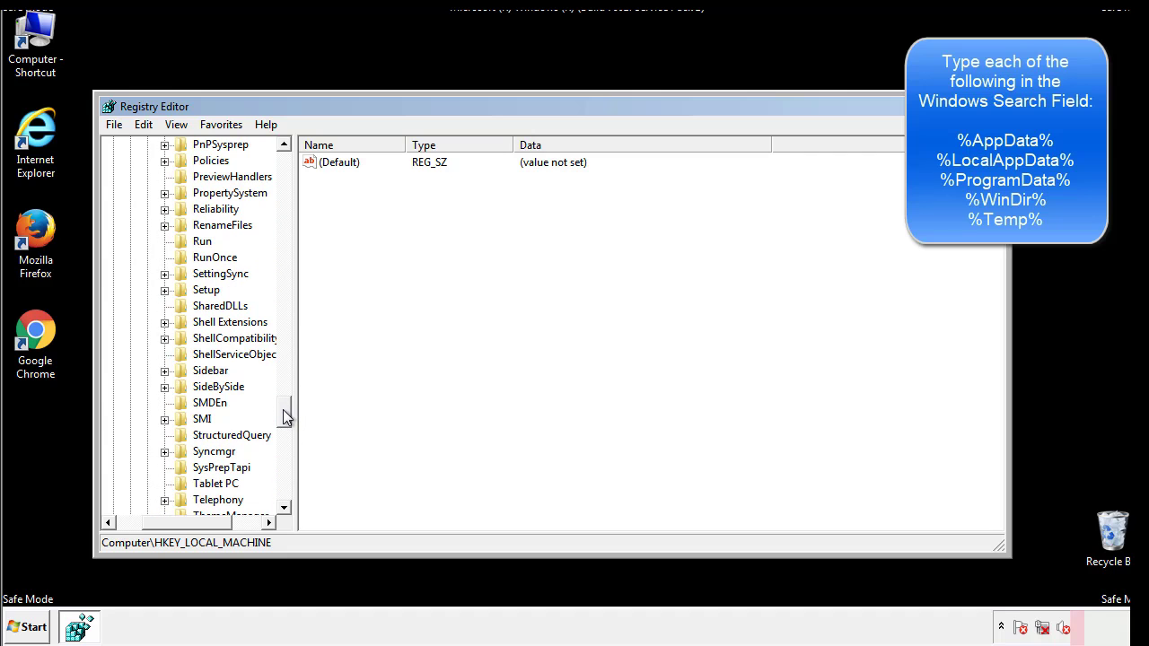
click(187, 243)
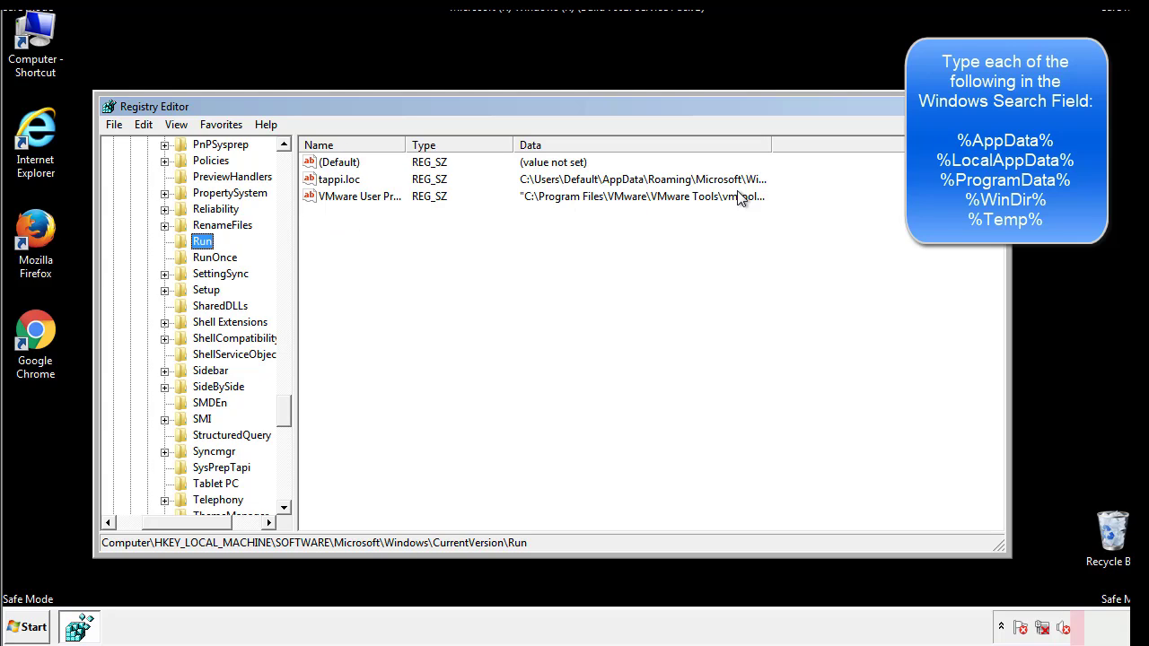
Delete the suspicious tappi.loc value from the local machine's Run key
click(339, 184)
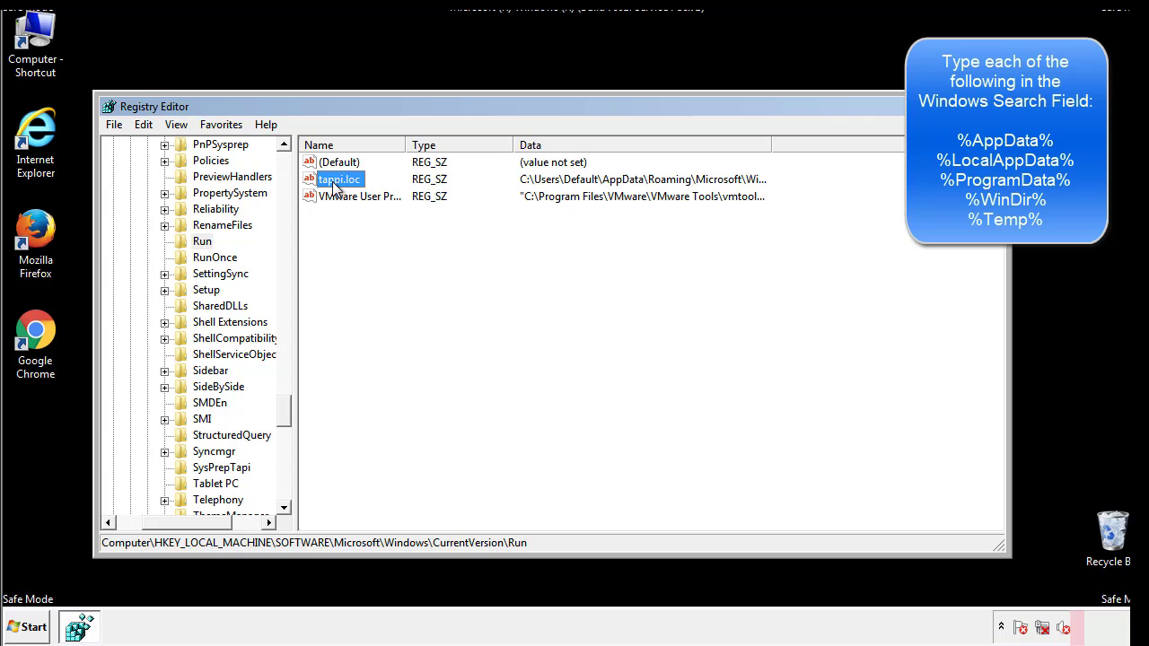
right_click(332, 182)
click(359, 233)
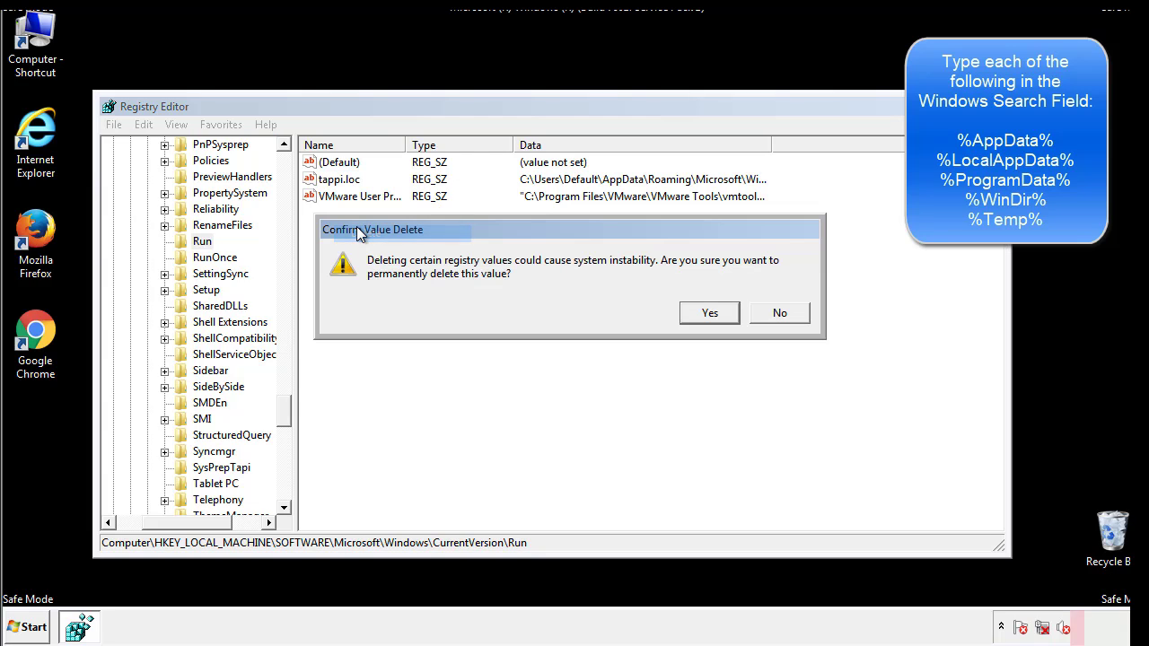
click(700, 317)
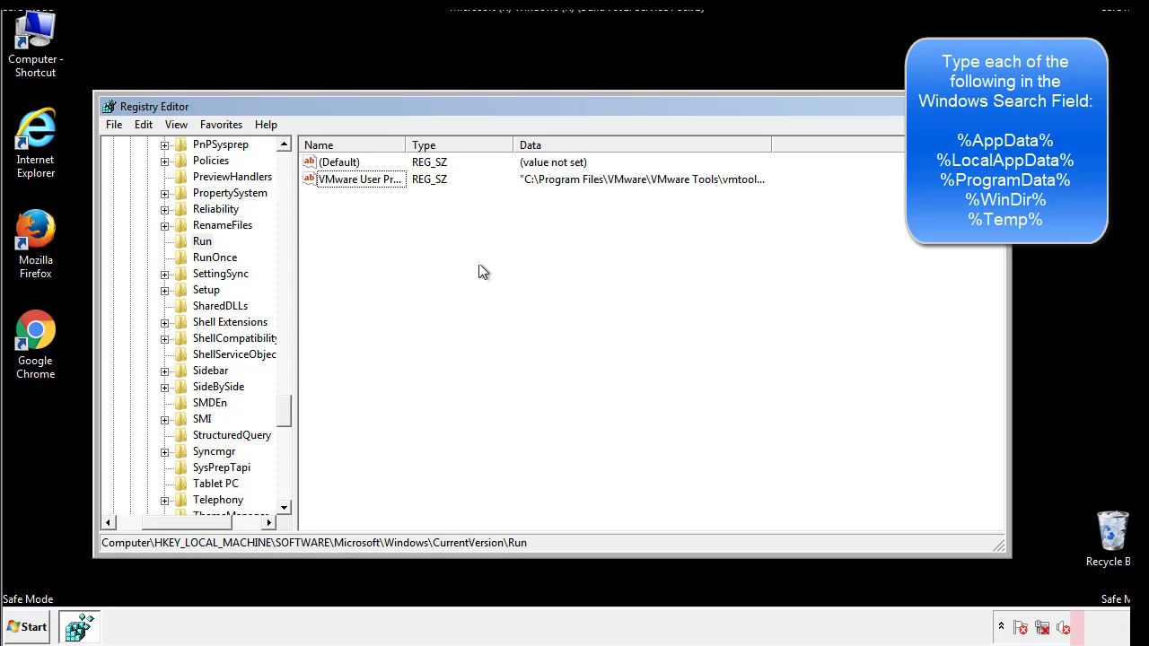
Collapse the HKEY_LOCAL_MACHINE branch of the registry tree
drag(284, 411, 283, 489)
drag(188, 523, 141, 535)
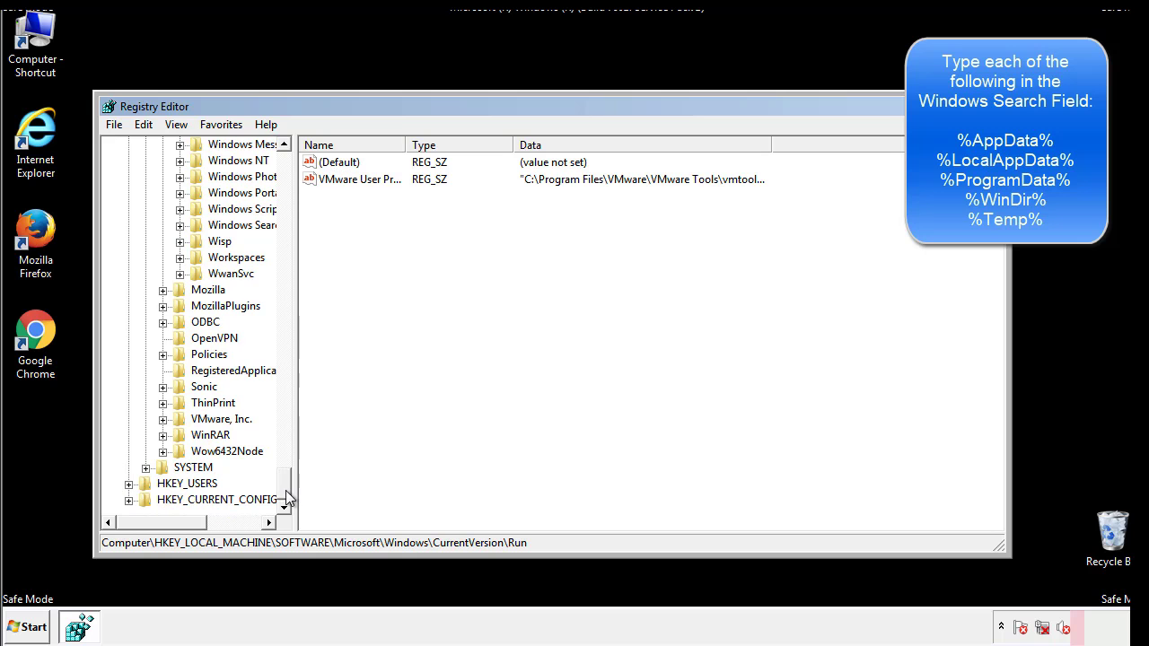
drag(287, 496, 292, 175)
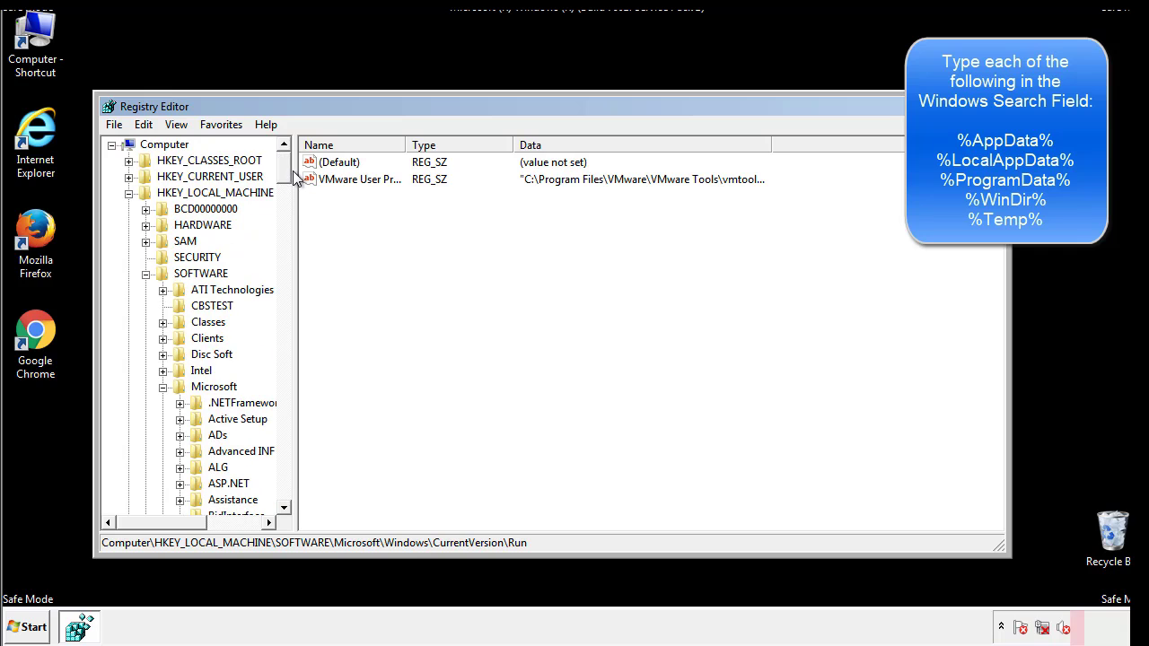
click(129, 192)
Open the key HKEY_CURRENT_USER\Software\Microsoft\Windows\CurrentVersion\Run and check its values for suspicious entries
click(130, 177)
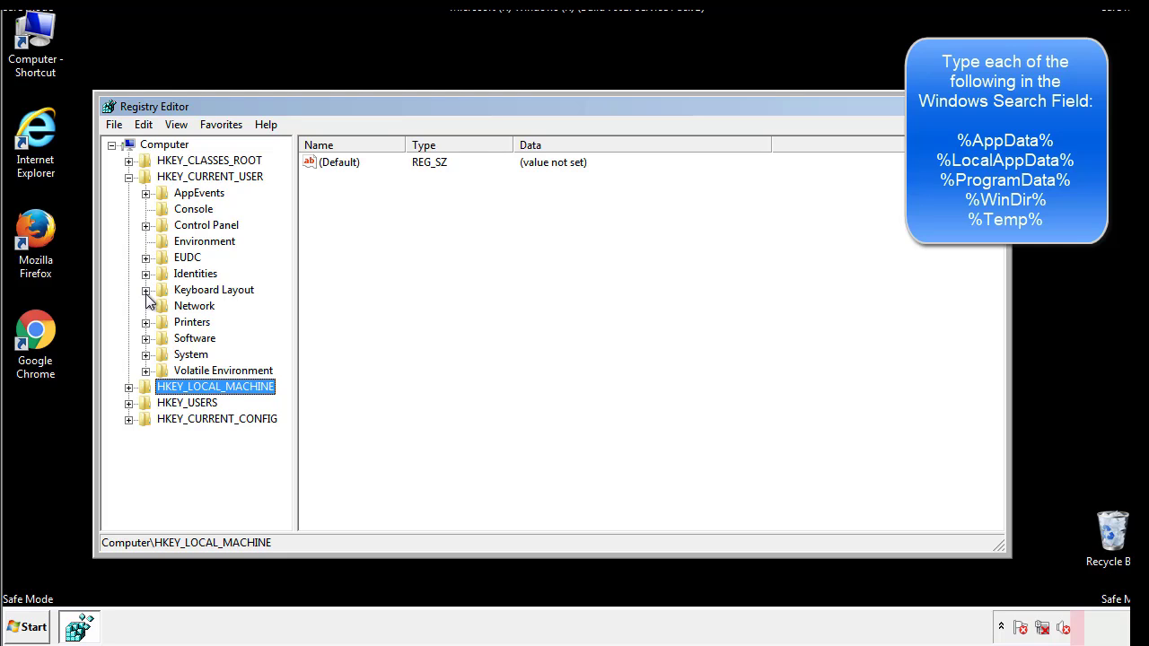
click(146, 338)
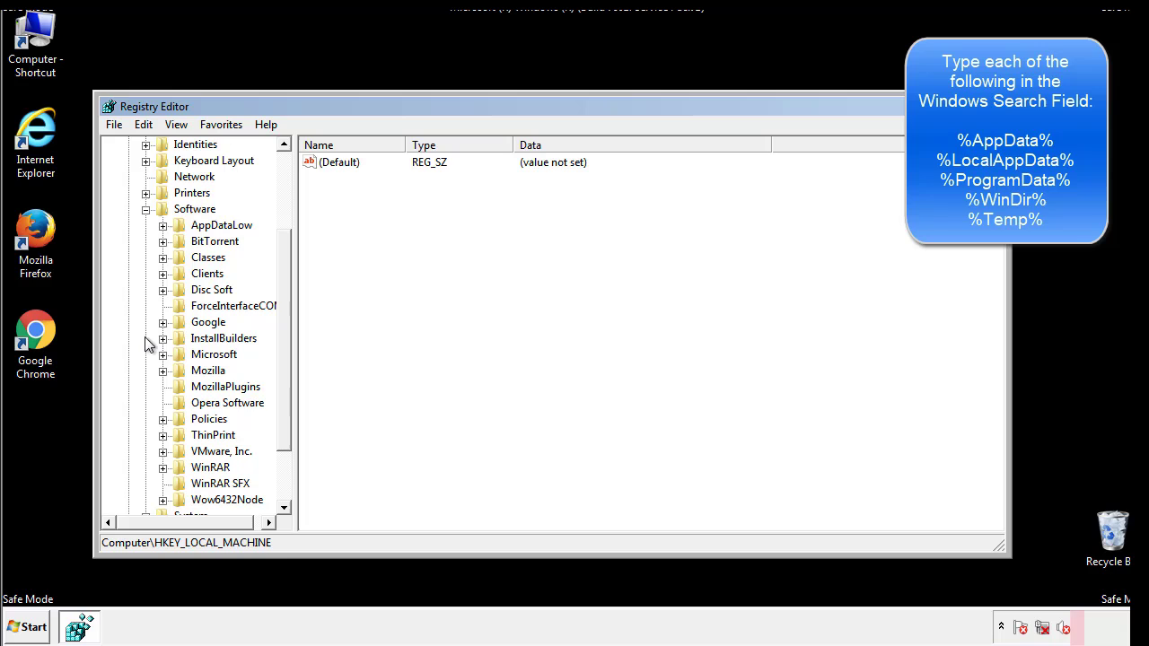
drag(282, 330, 282, 342)
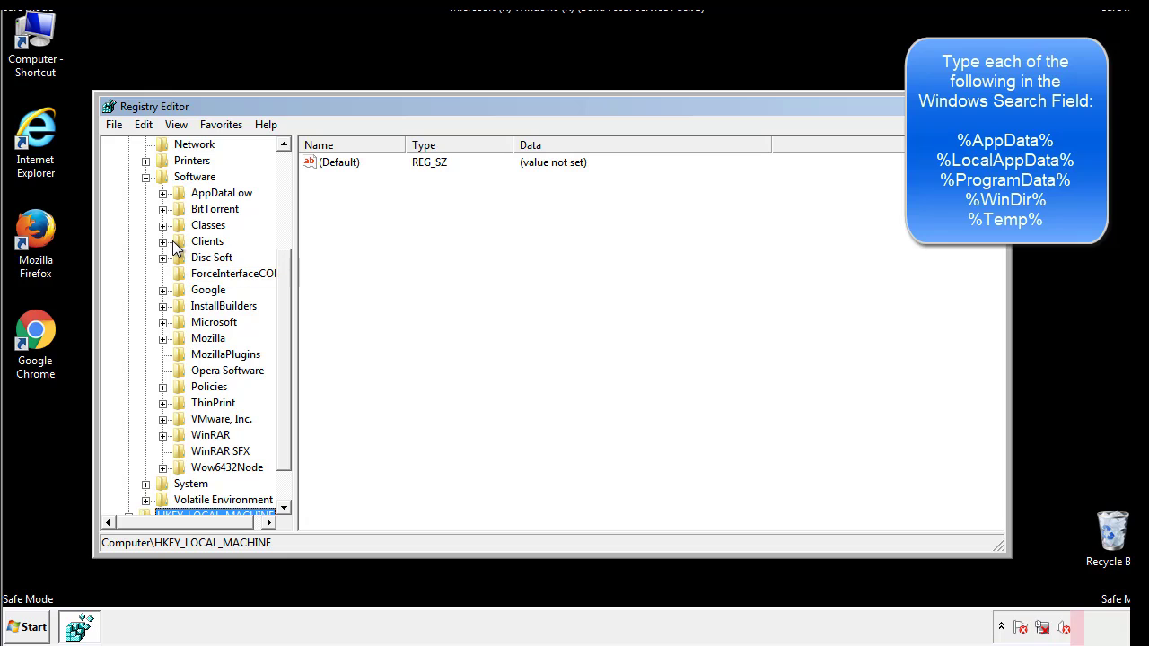
click(162, 322)
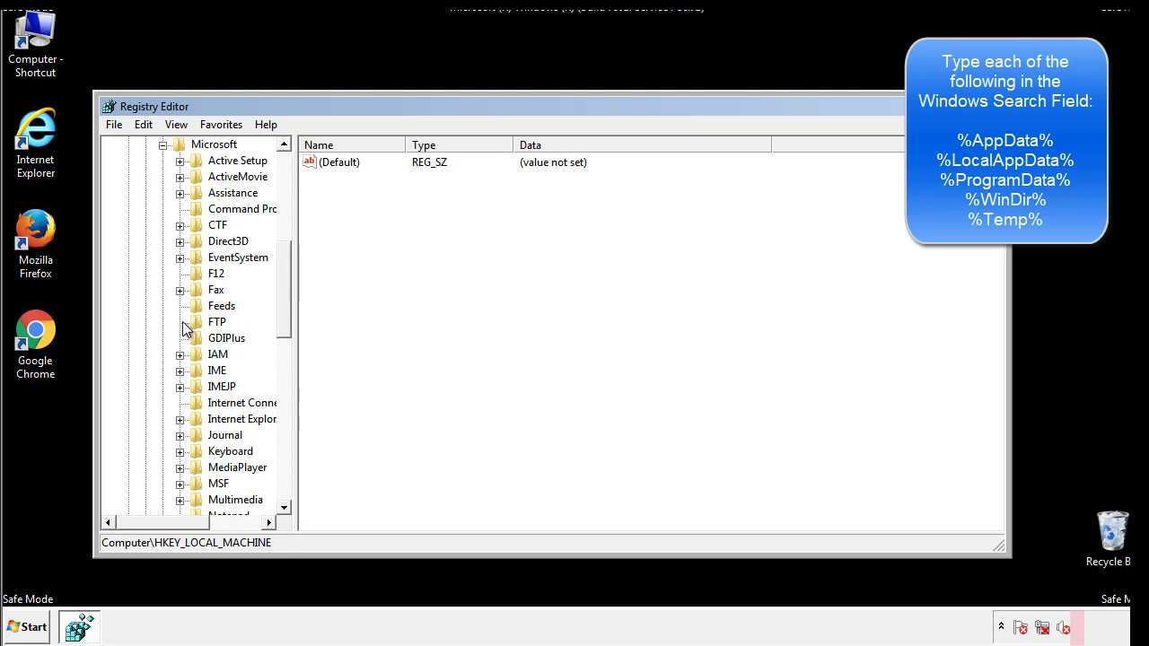
drag(281, 262, 283, 373)
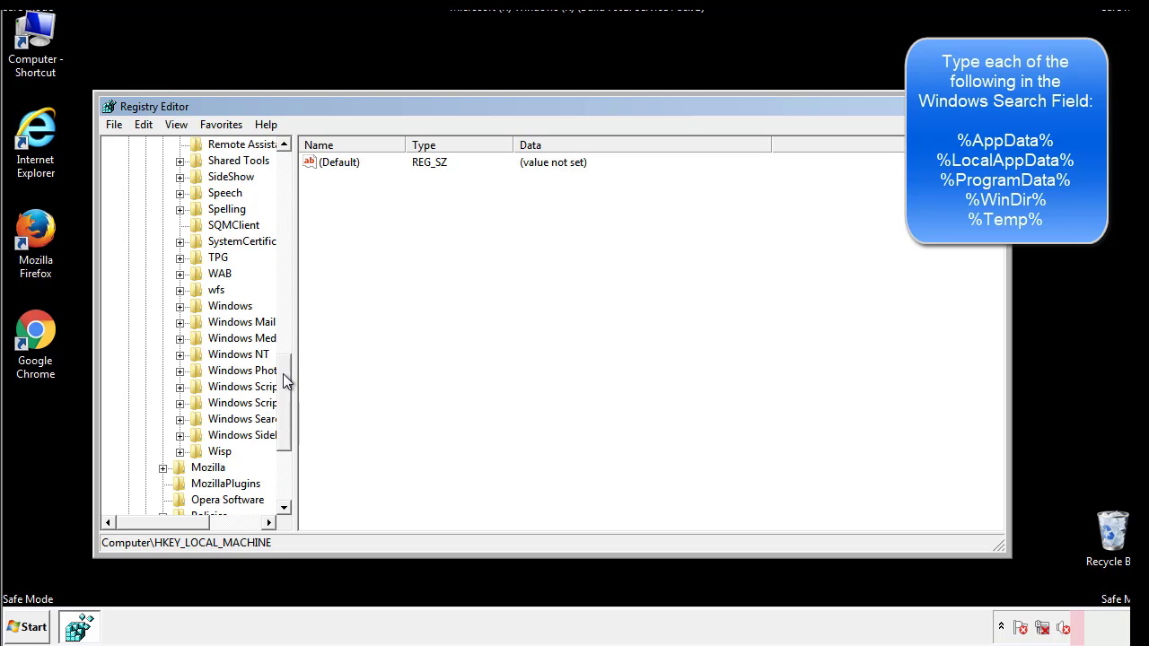
click(180, 307)
click(197, 322)
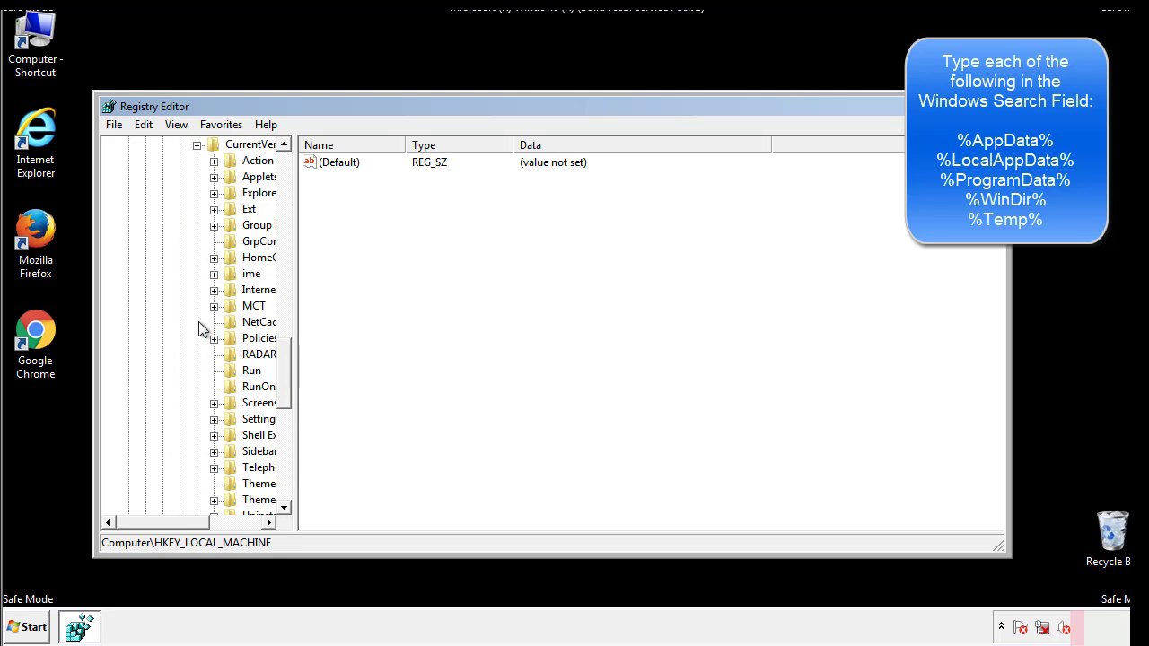
drag(174, 527, 202, 523)
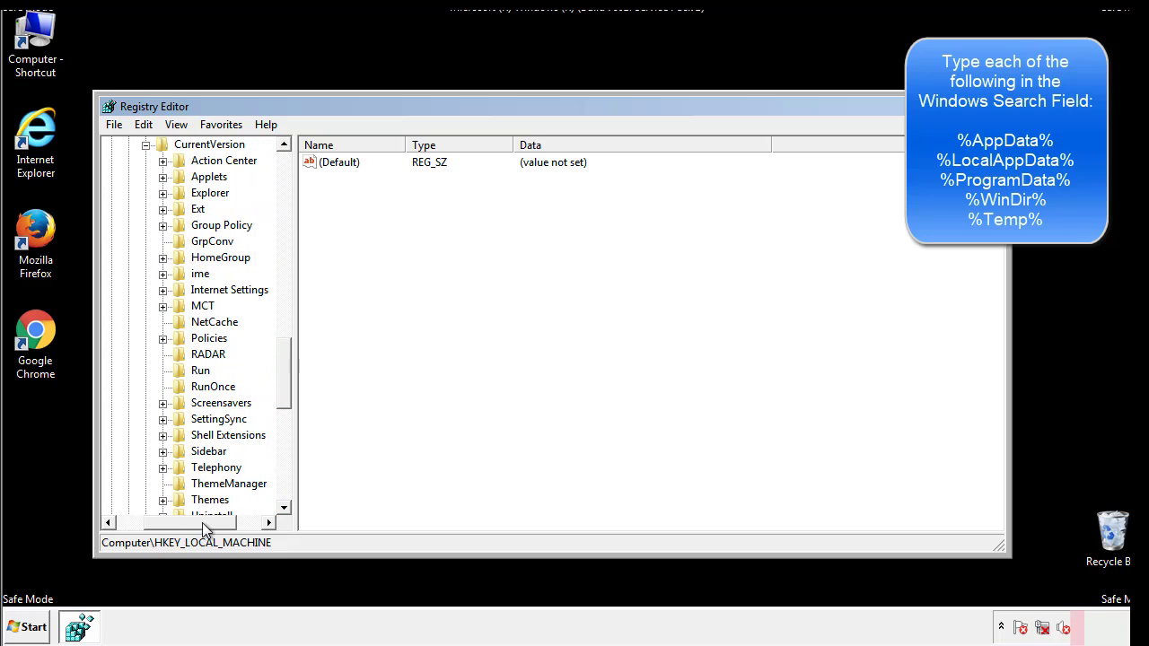
click(197, 366)
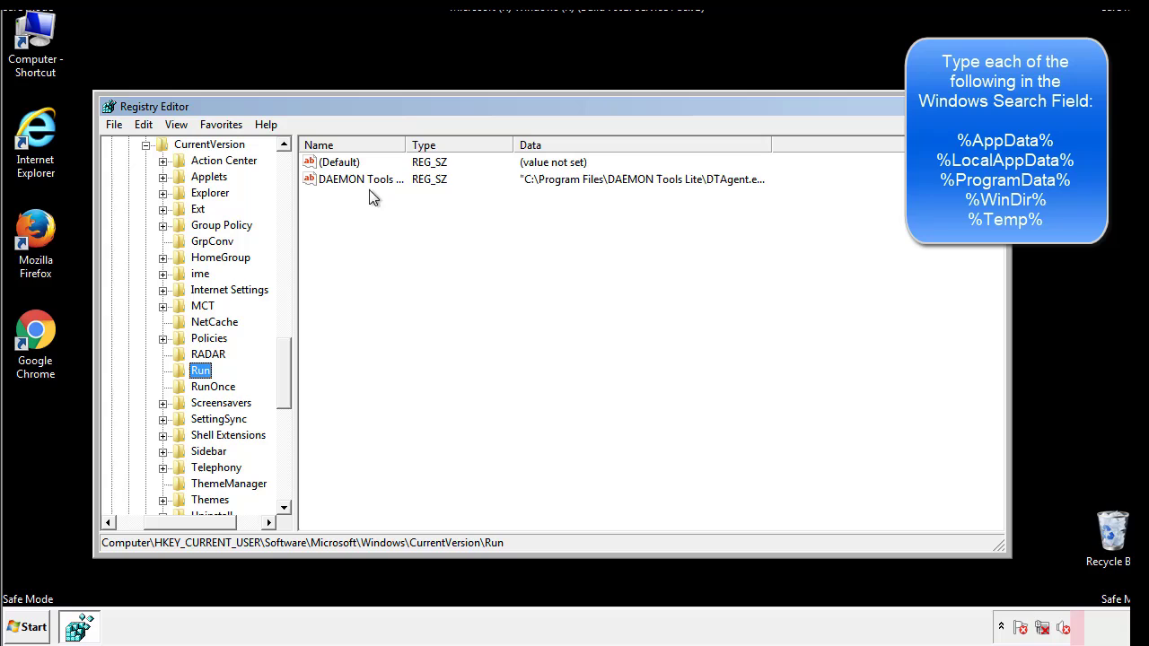
click(489, 206)
Collapse the Windows key under HKEY_CURRENT_USER\Software\Microsoft and return to the start of the registry tree
drag(190, 520, 163, 521)
drag(291, 390, 283, 374)
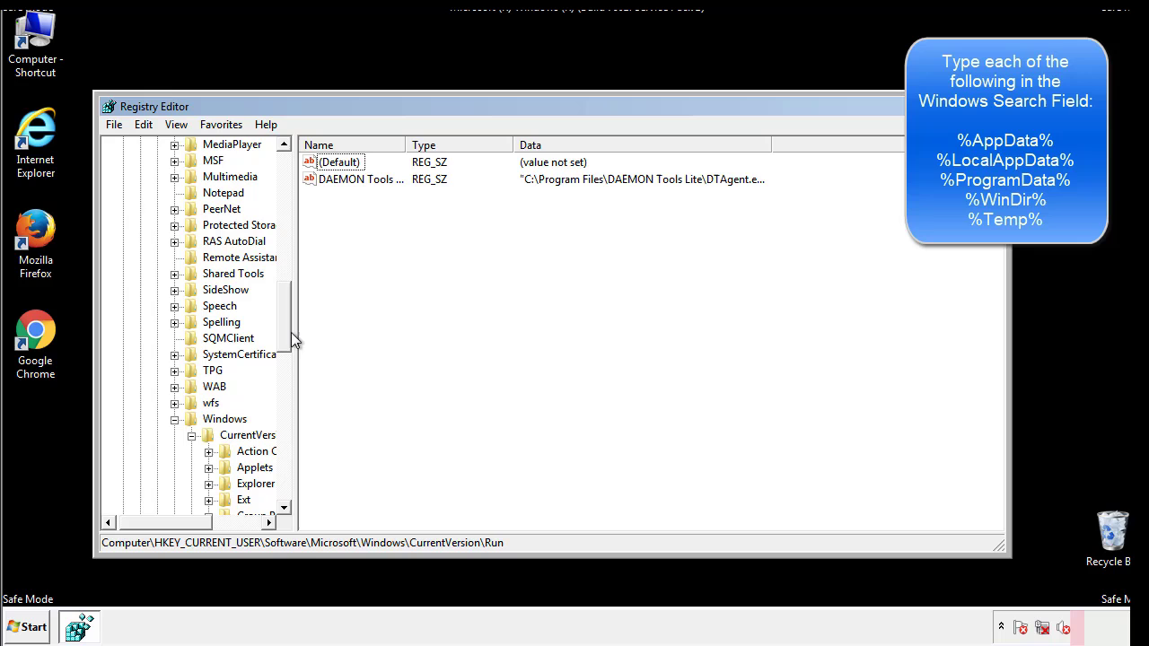
click(174, 419)
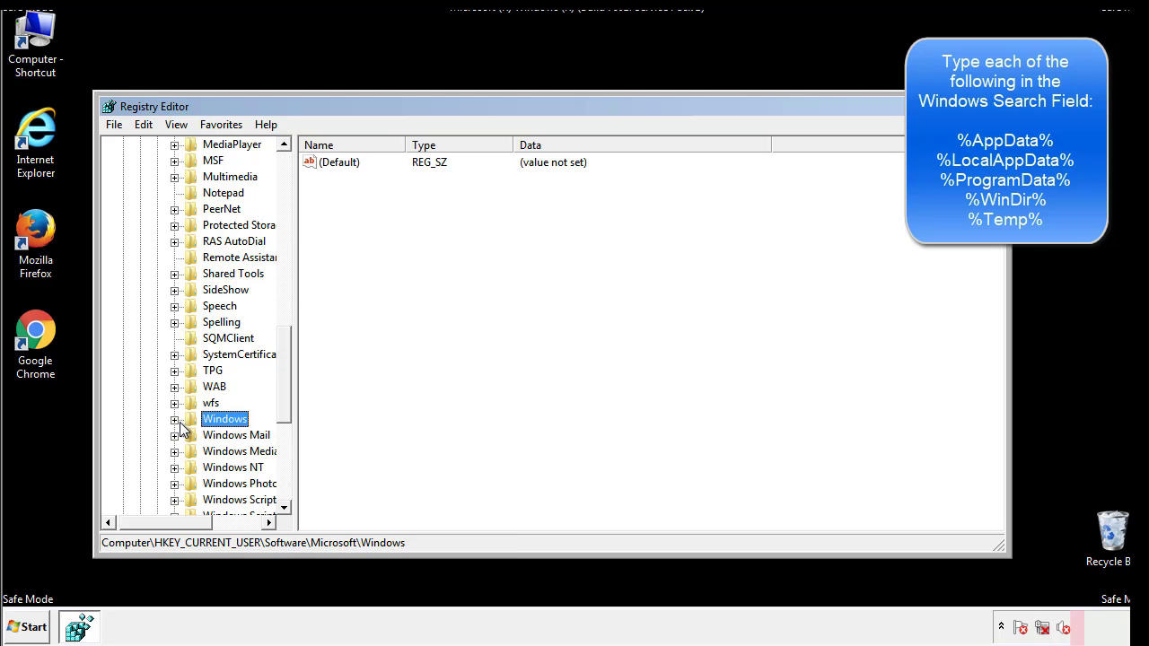
drag(288, 400, 289, 221)
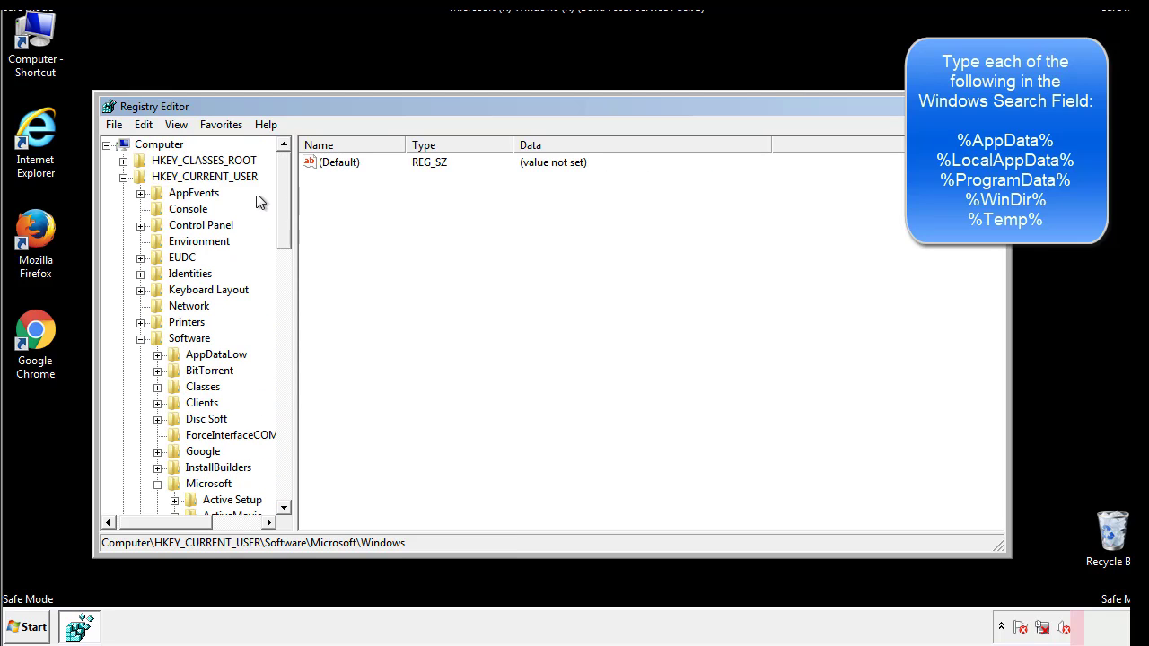
Search the registry's keys, values and data for %temp%
click(145, 124)
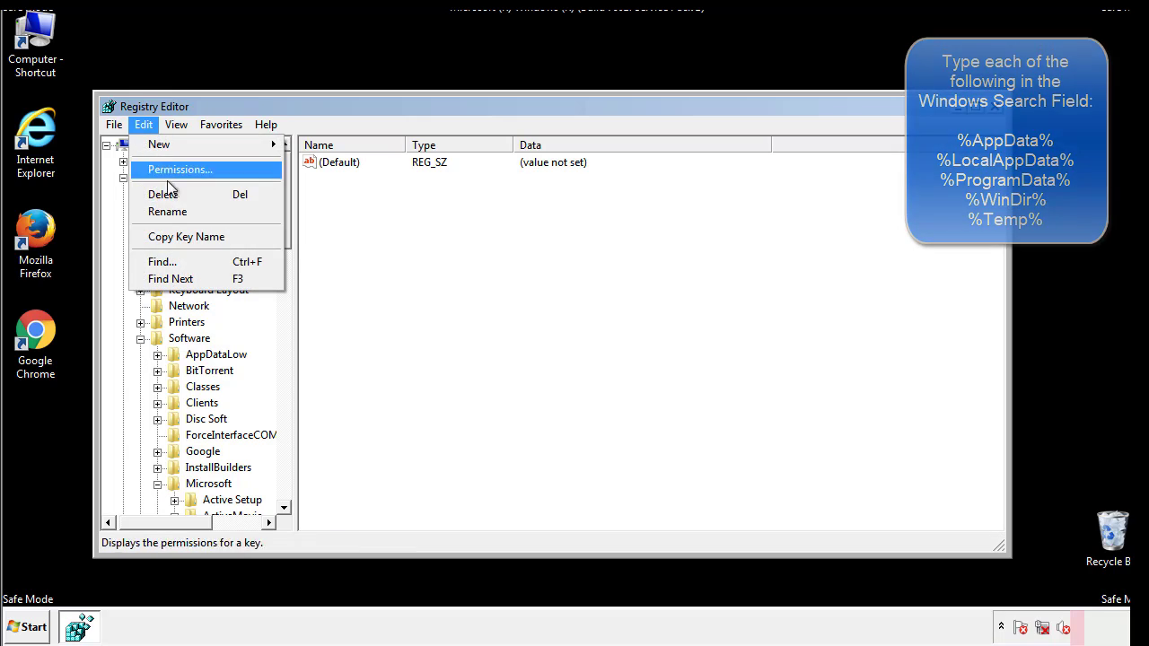
click(172, 262)
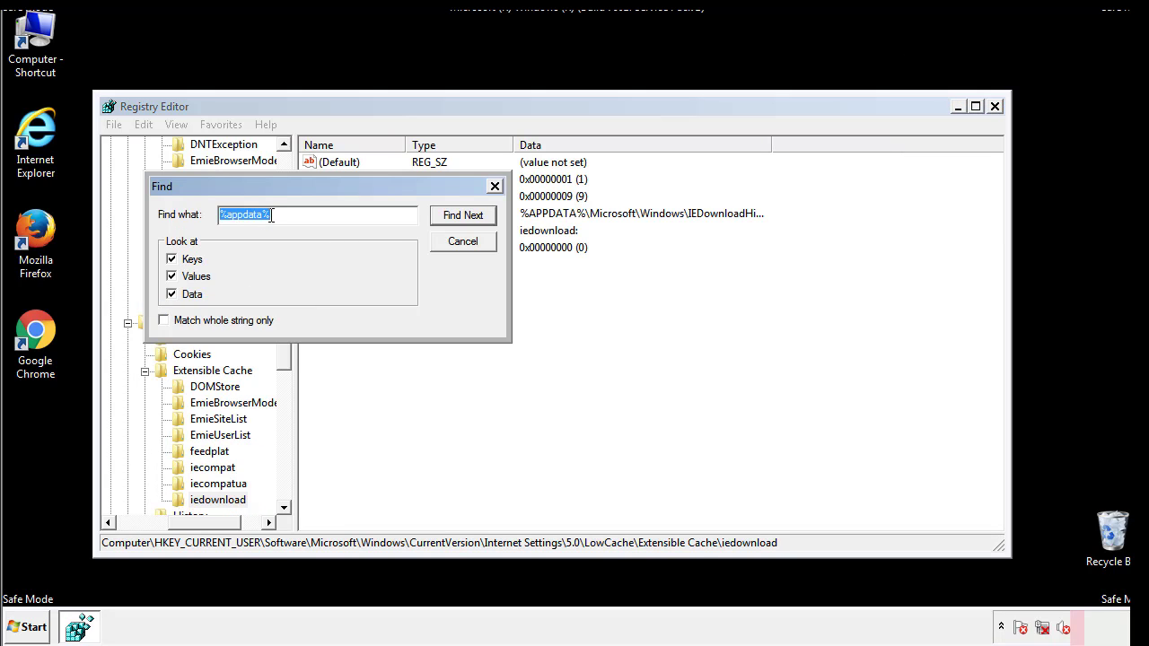
text(%temp%)
key(Return)
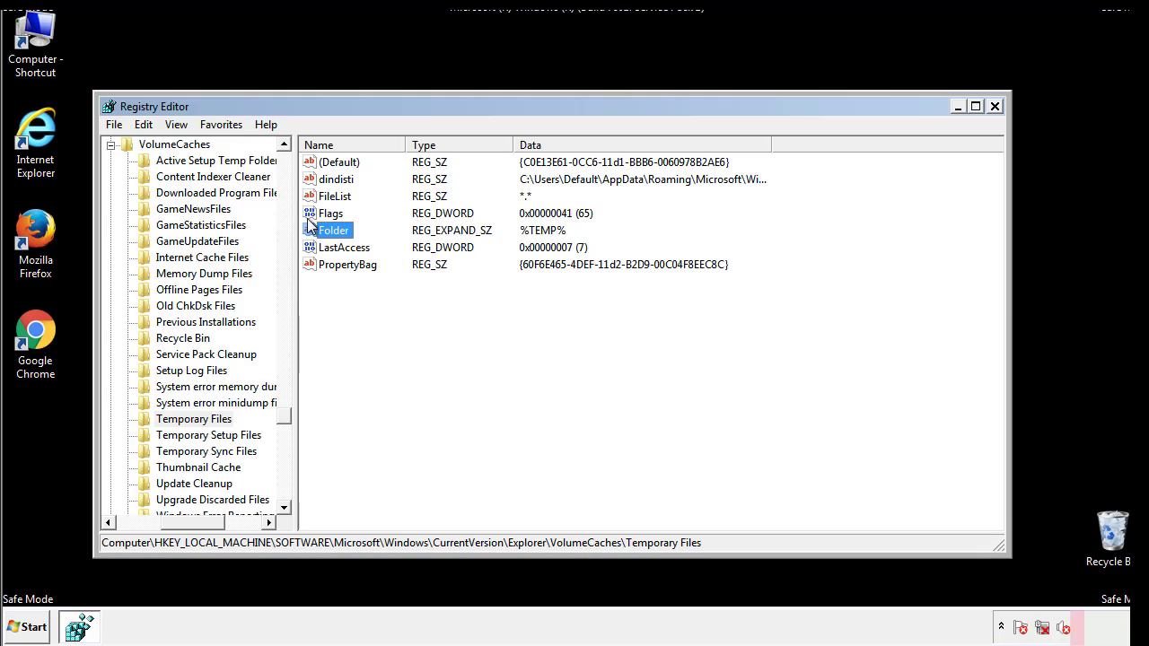
Delete all values in the VolumeCaches\Temporary Files registry key, confirm the deletion, and close the Registry Editor
click(457, 293)
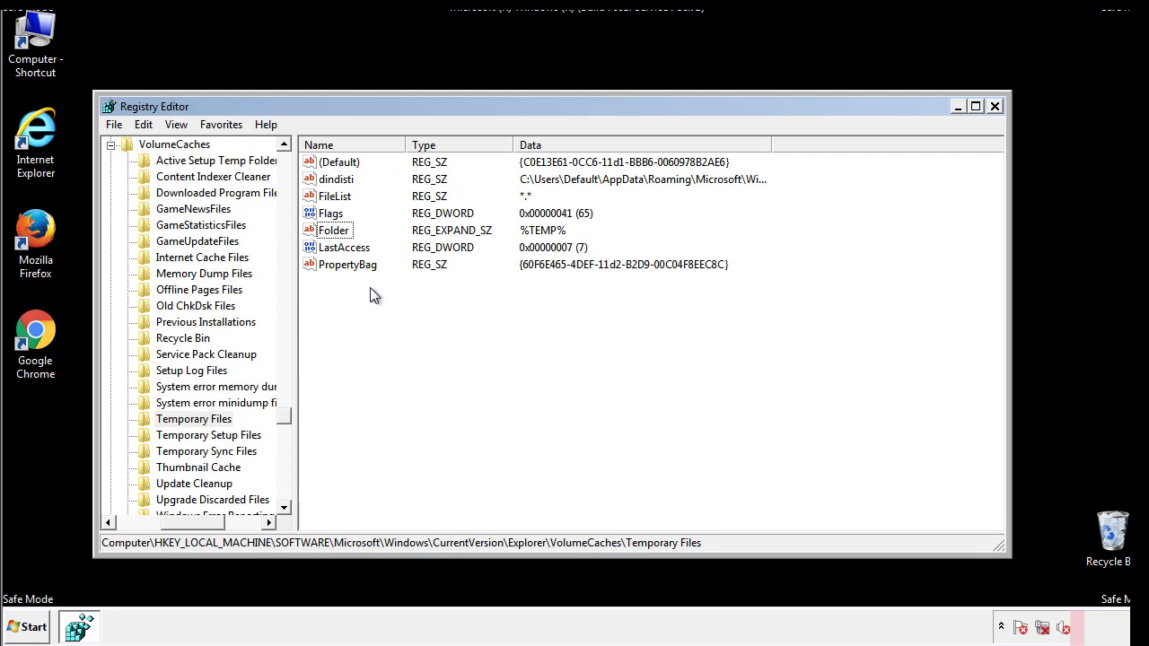
drag(370, 289, 329, 163)
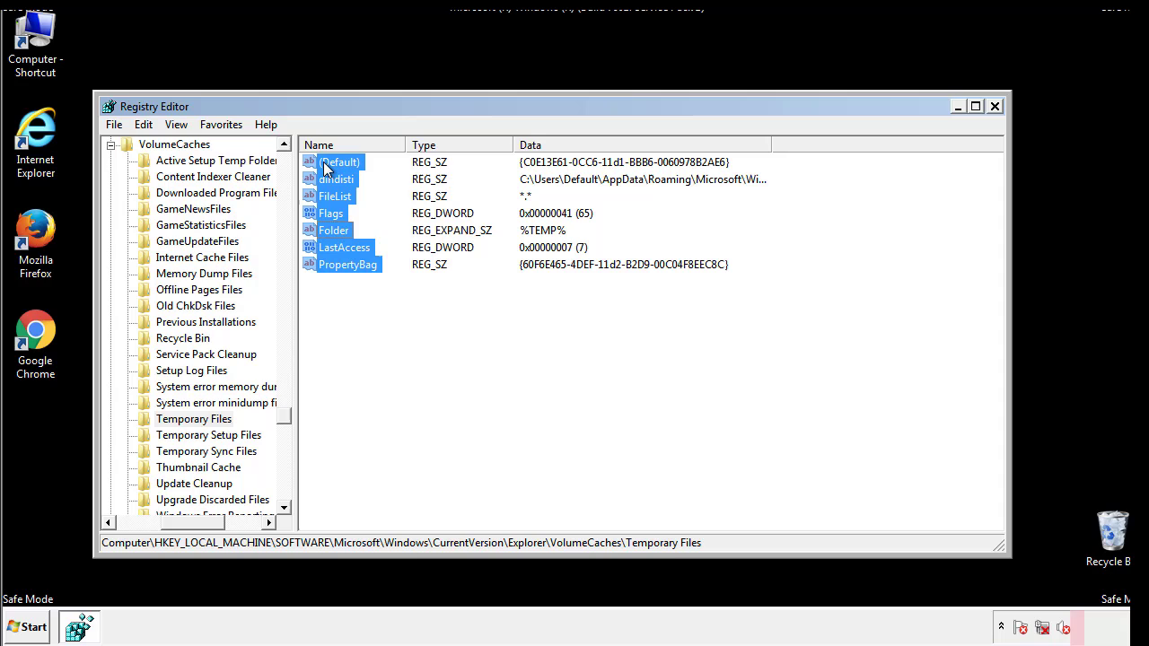
right_click(327, 169)
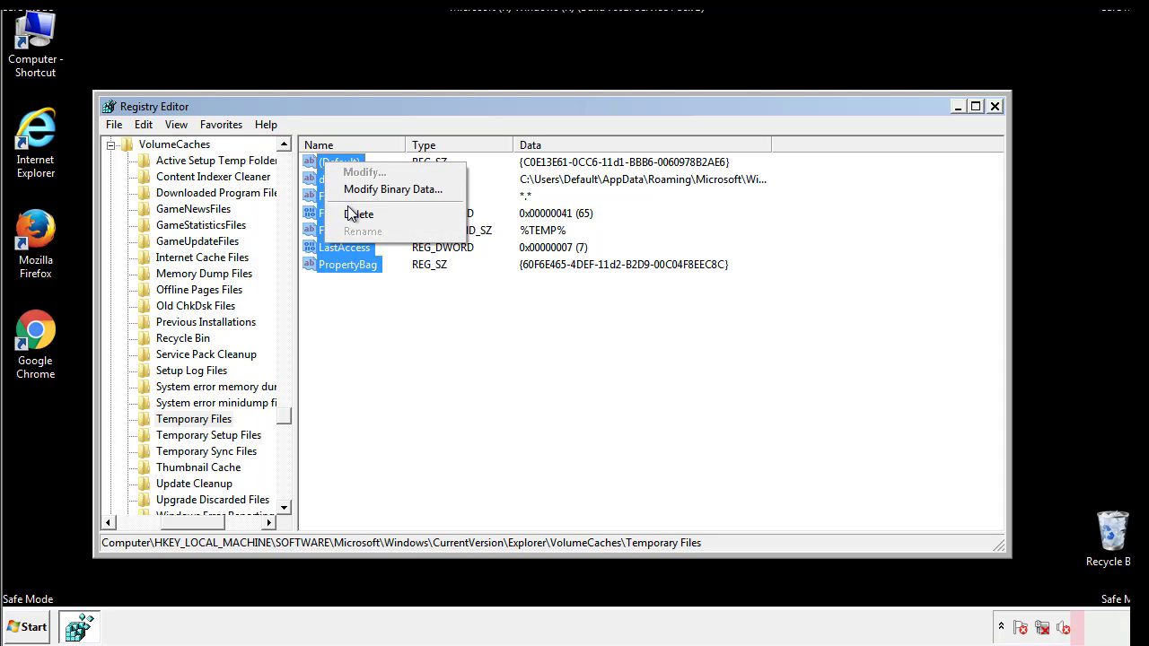
click(349, 214)
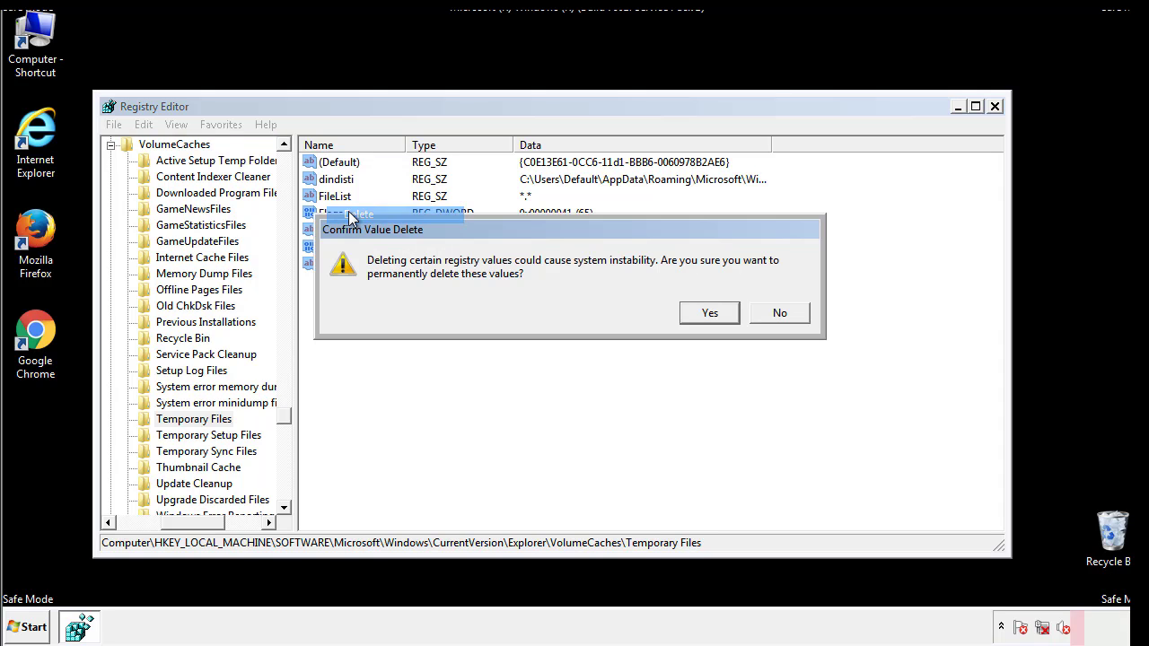
click(732, 315)
click(400, 221)
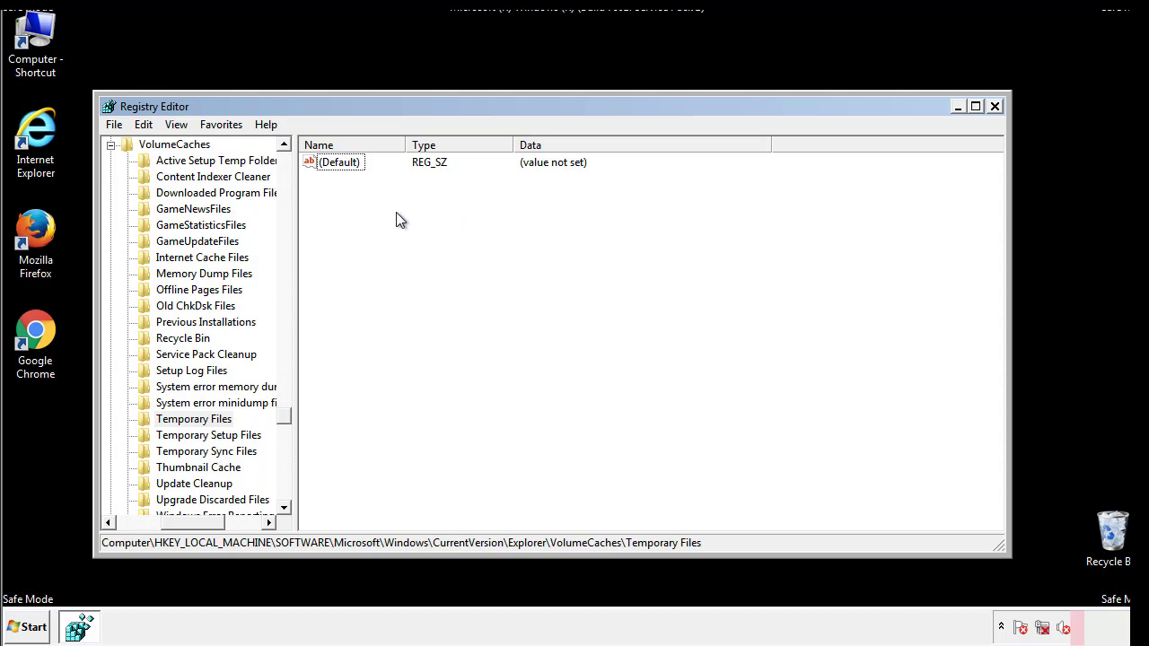
click(996, 107)
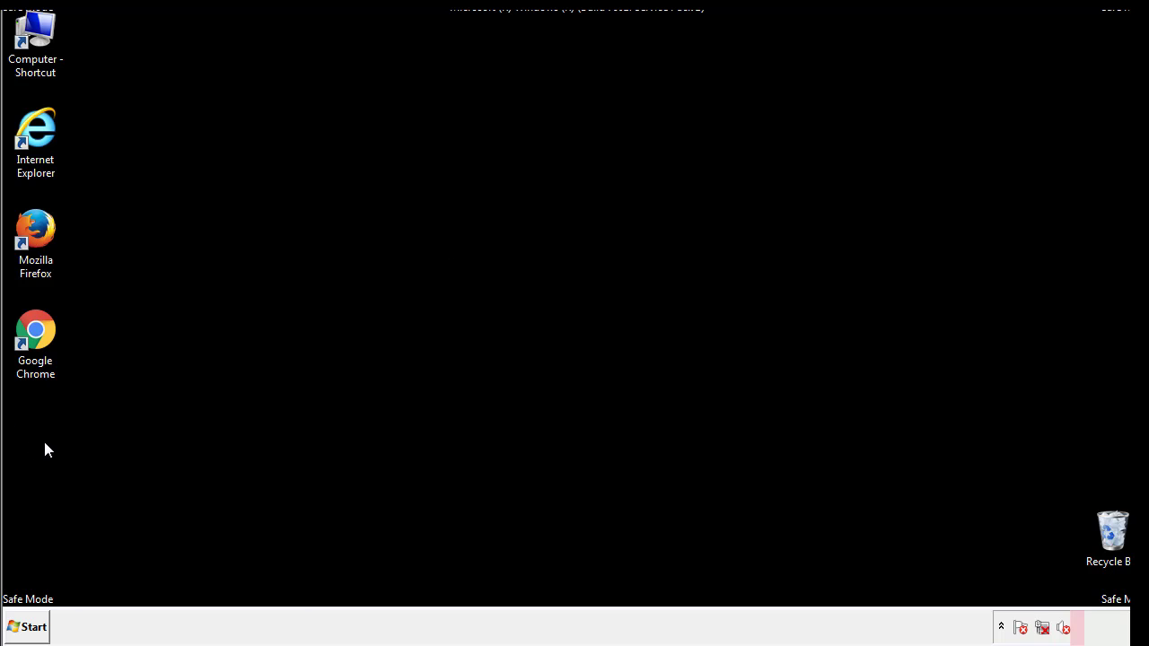
Open the System Configuration utility by searching for and running msconfig
click(20, 630)
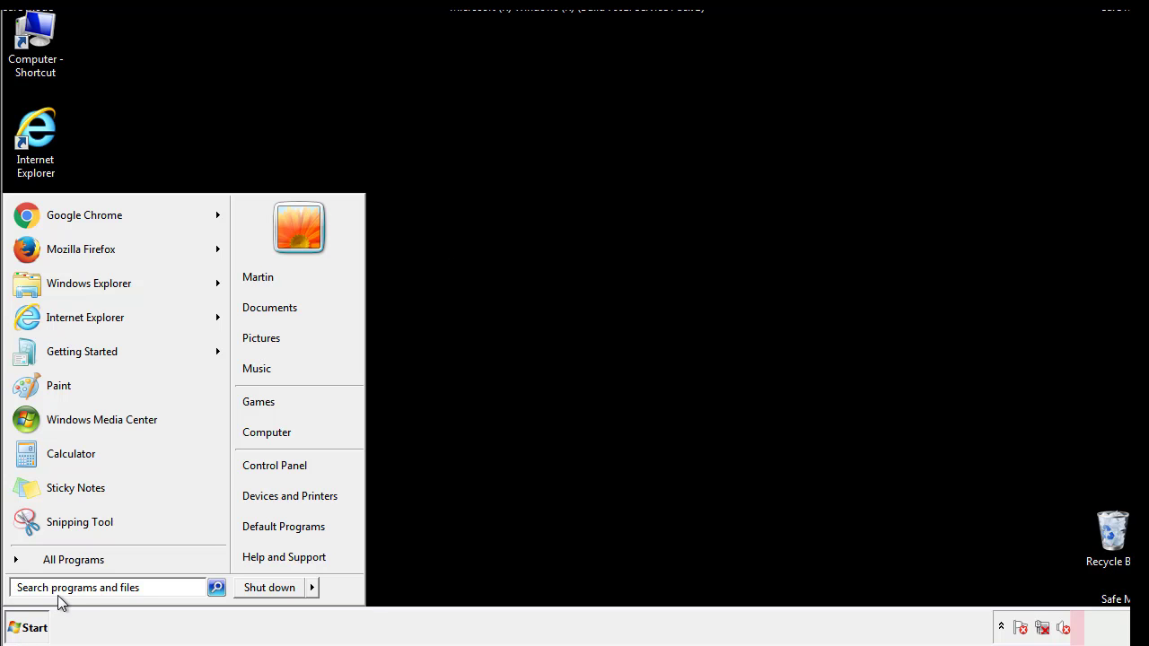
text(mscon)
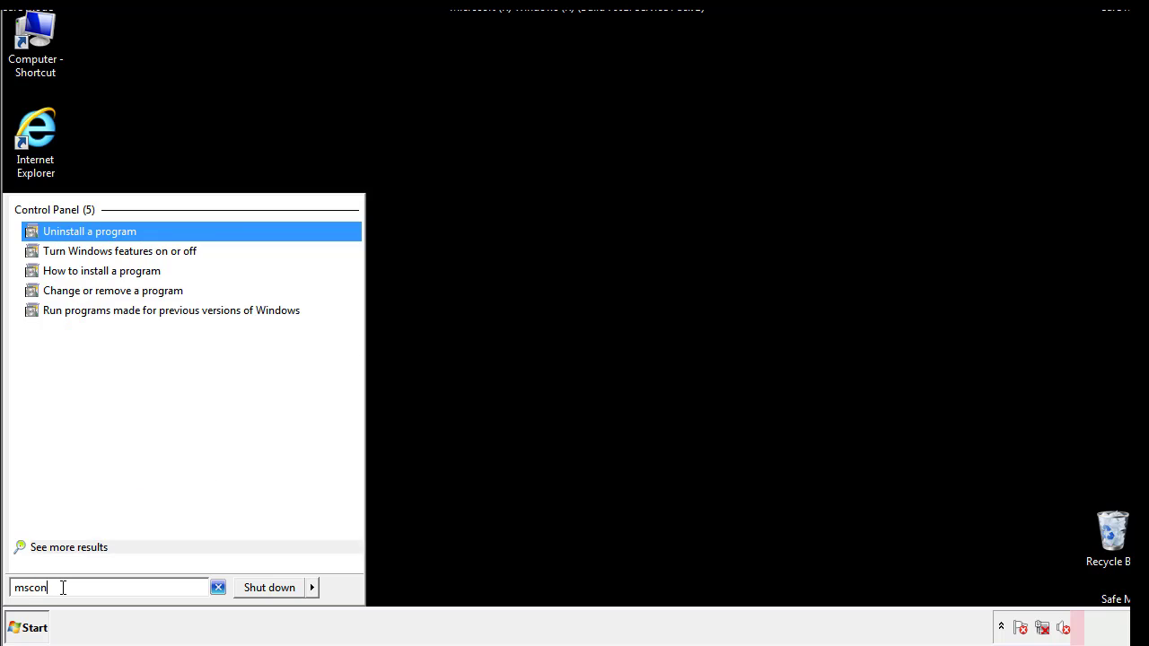
text(fig)
key(BackSpace)
key(BackSpace)
text(ig)
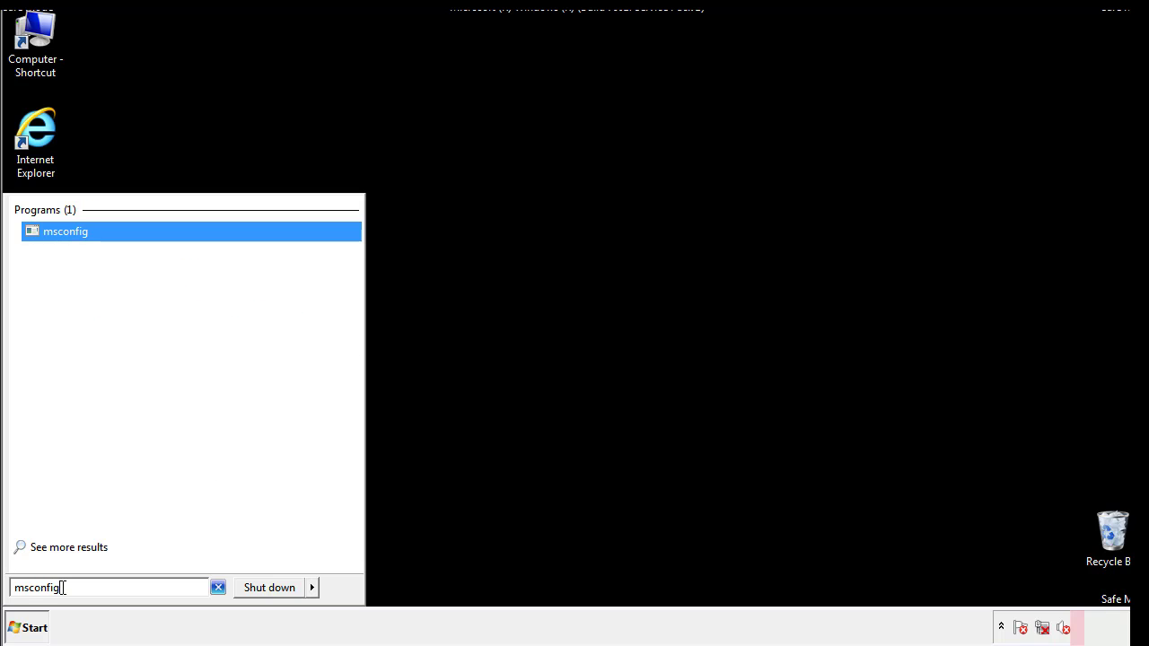
key(Return)
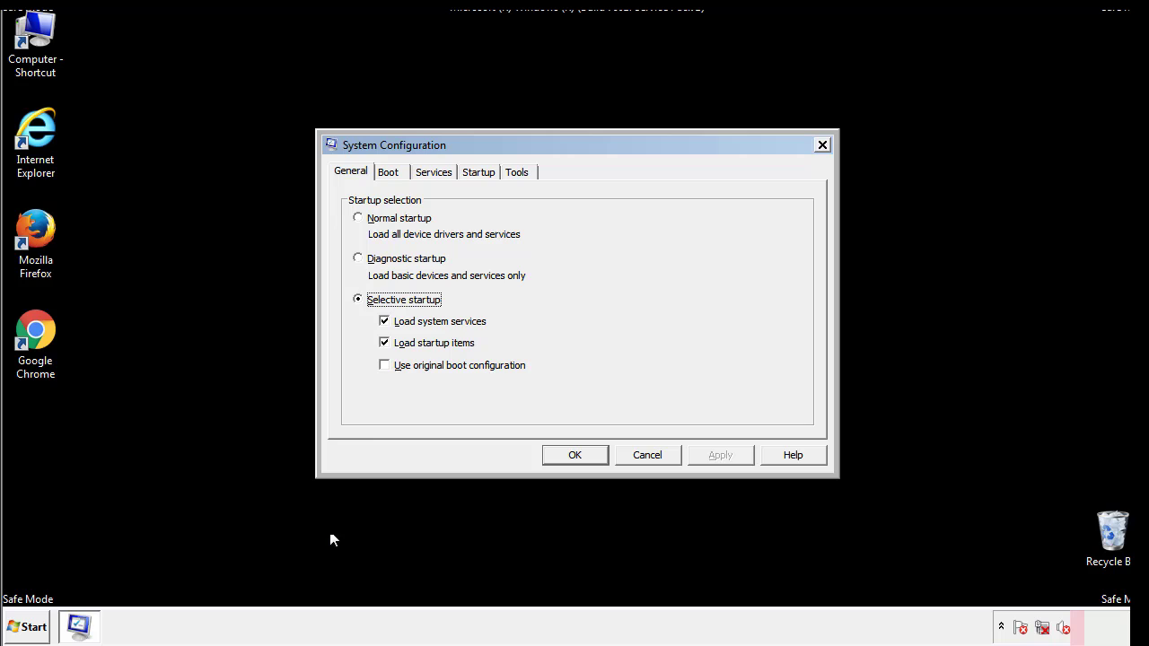
Turn off Safe boot in the boot options, apply the change, and restart the computer
click(388, 172)
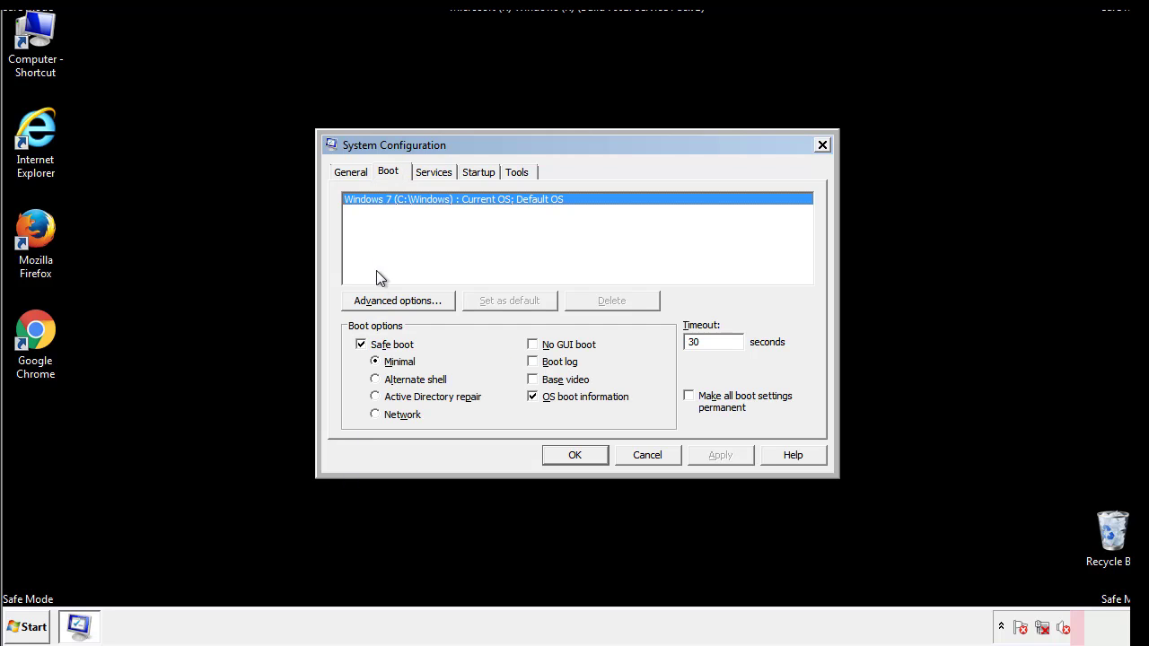
click(363, 345)
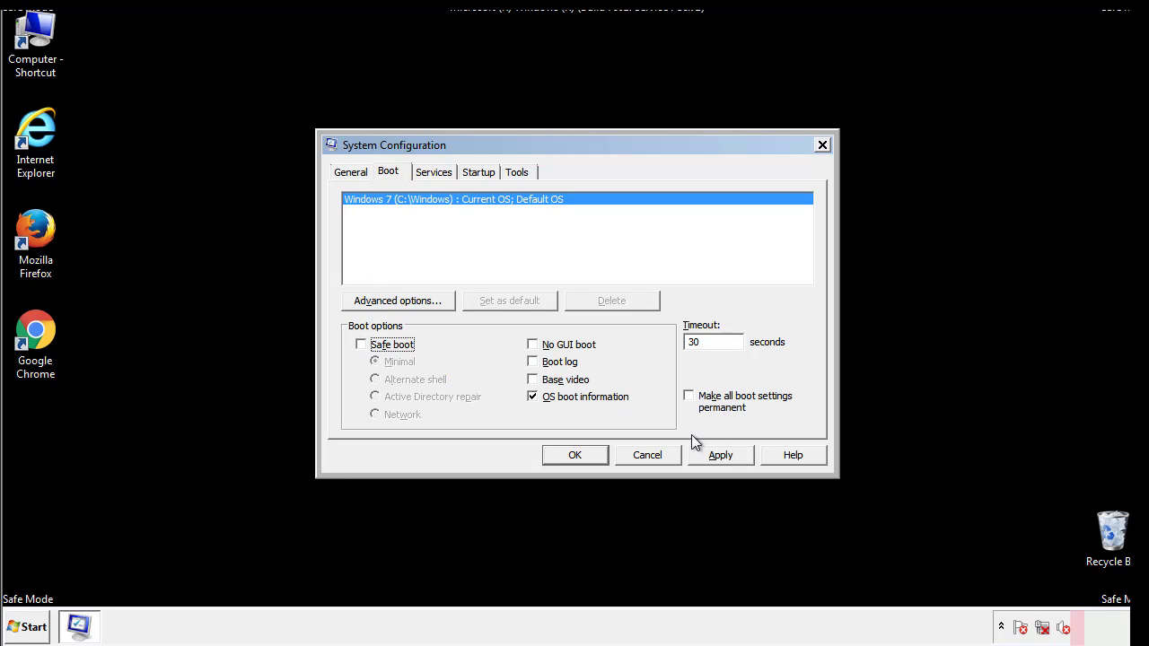
click(723, 455)
click(573, 455)
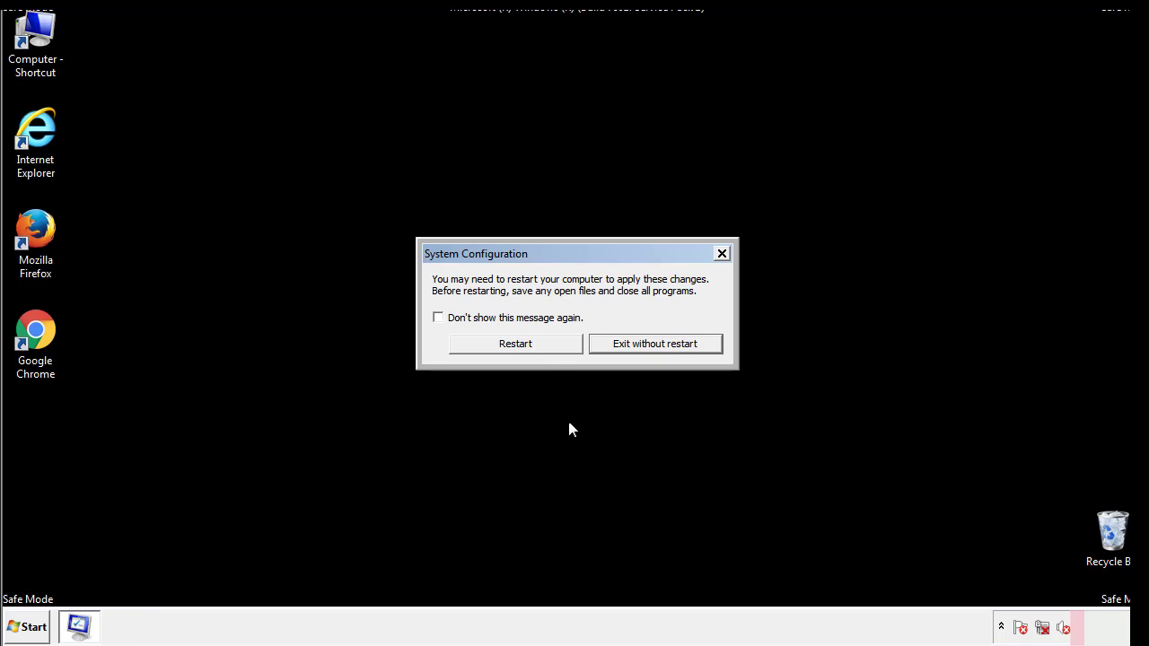
click(531, 348)
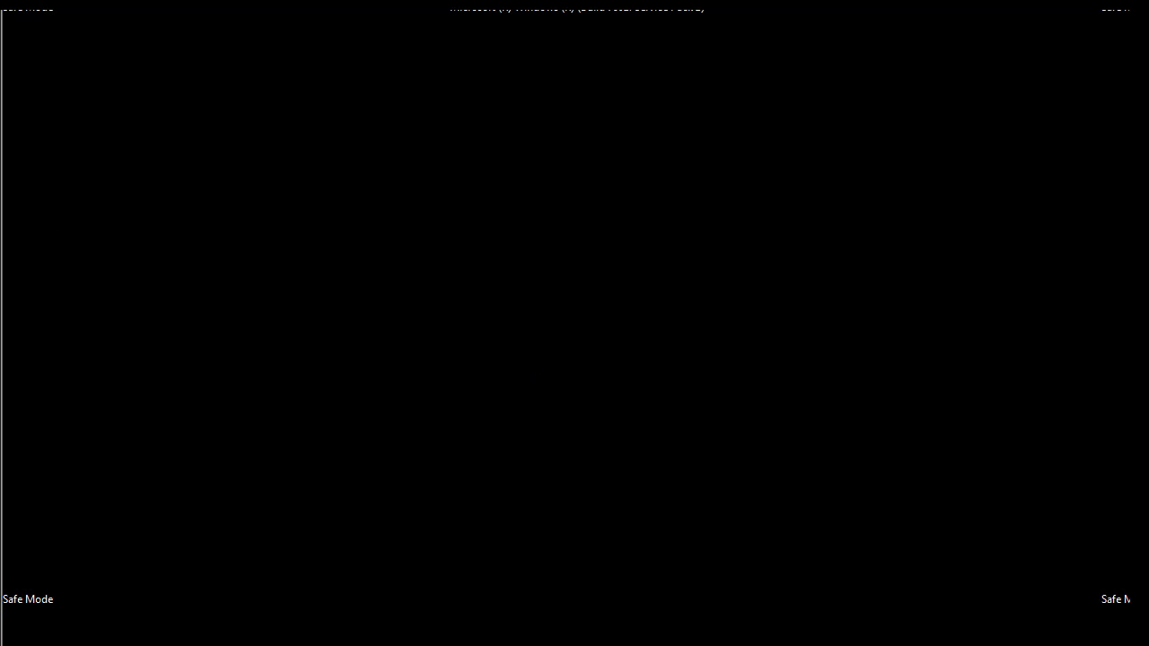